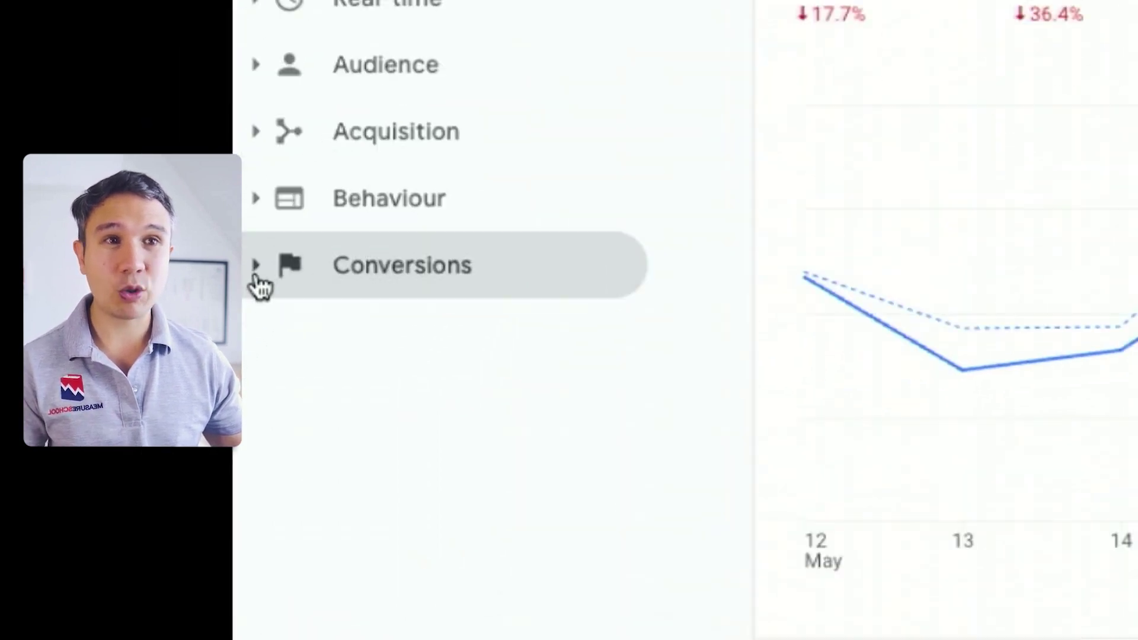
# Open the UA Conversions > E-commerce > Sales Performance report and scroll to its Transaction ID table
pyautogui.click(169, 375)
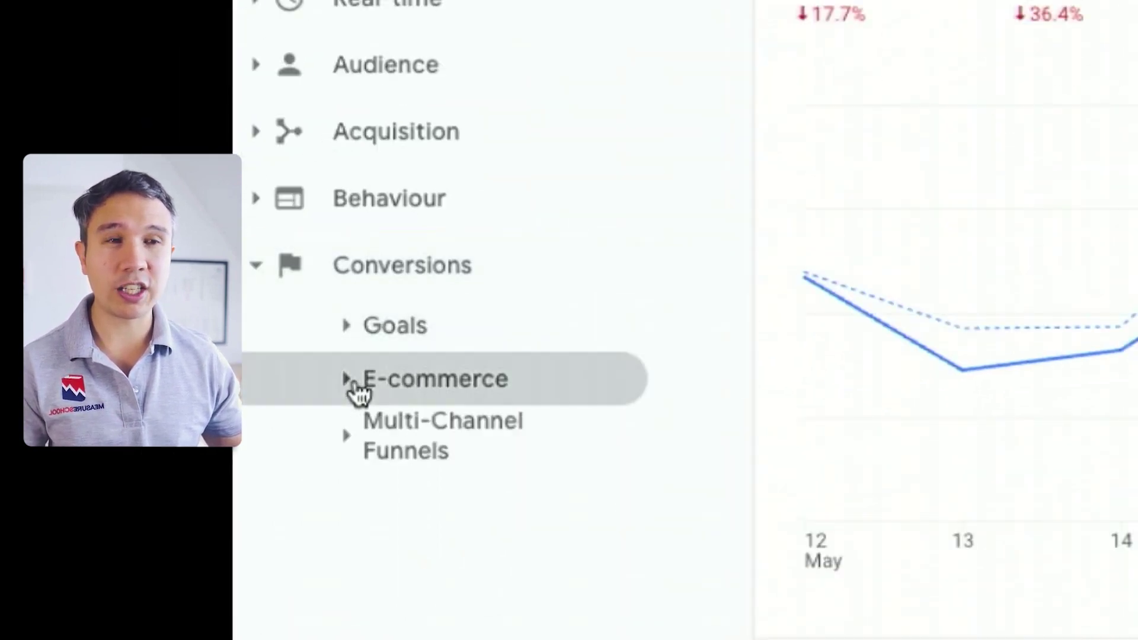
pyautogui.click(359, 391)
pyautogui.scroll(-2, 444, 429)
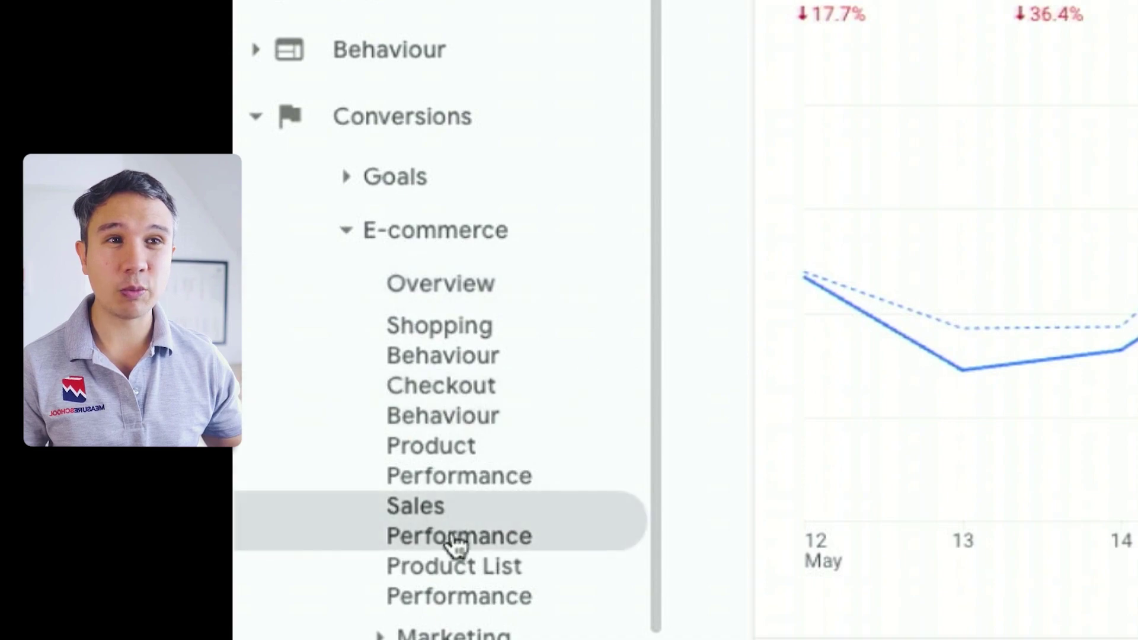
pyautogui.click(438, 537)
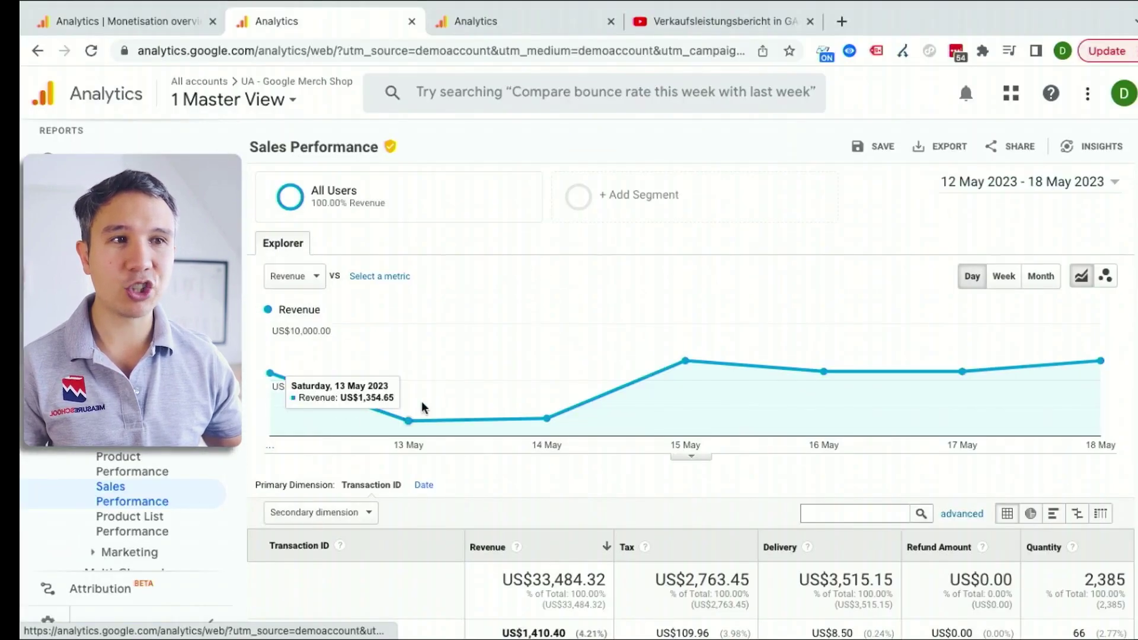
pyautogui.scroll(-6, 424, 407)
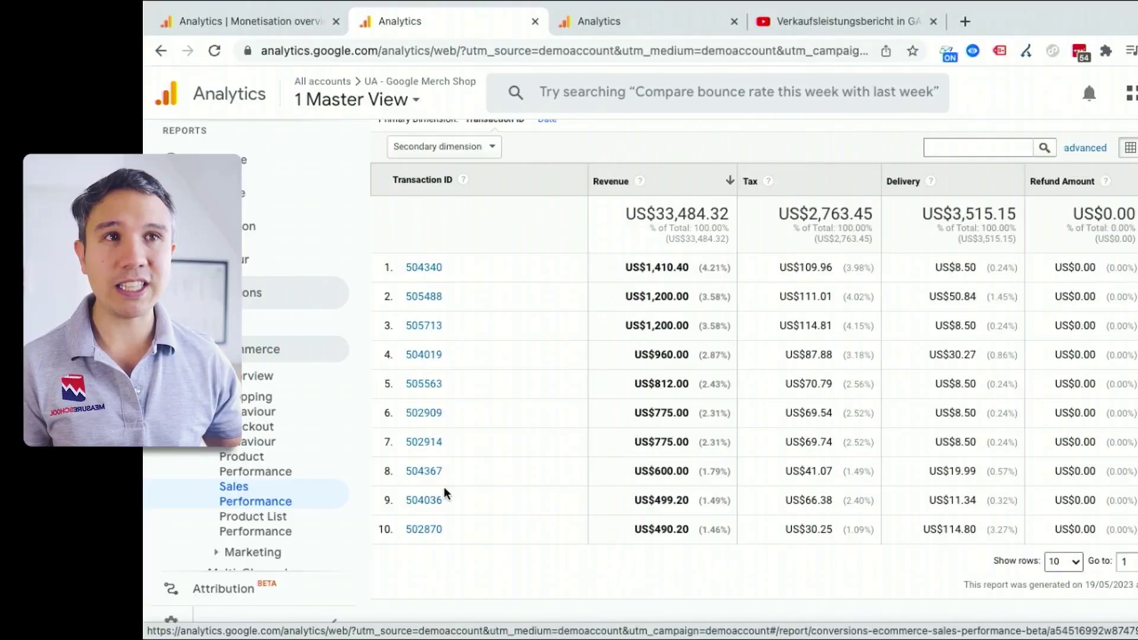
# Open the GA4 Monetisation > E-commerce purchases report and check its Item name dimension options
pyautogui.click(197, 24)
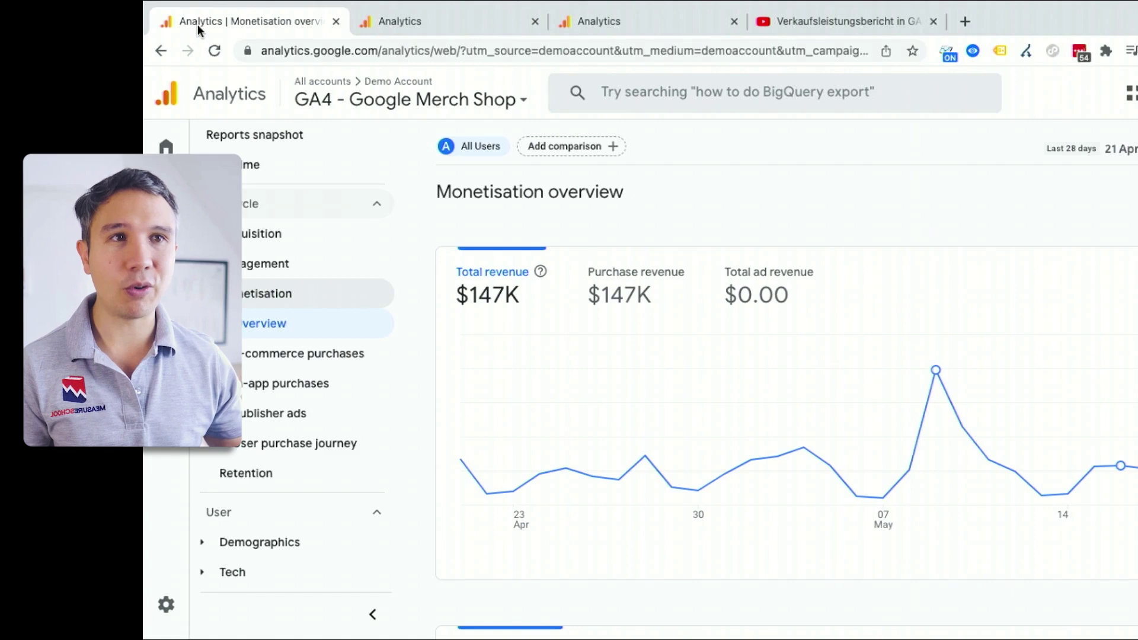
pyautogui.click(248, 295)
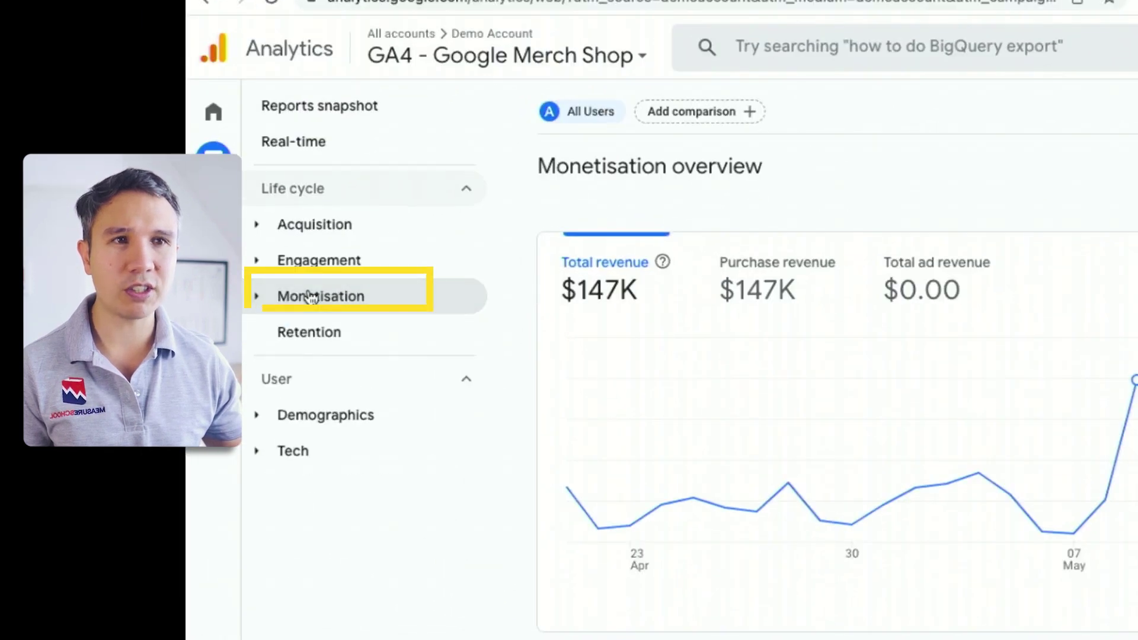
pyautogui.click(311, 297)
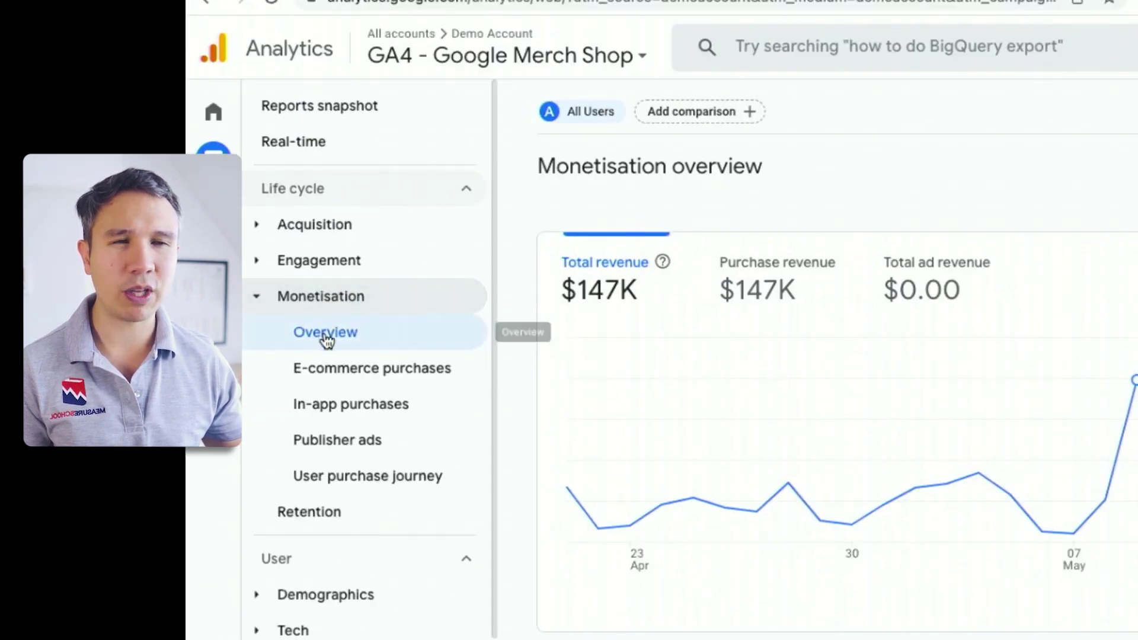
pyautogui.click(373, 369)
pyautogui.scroll(-5, 389, 350)
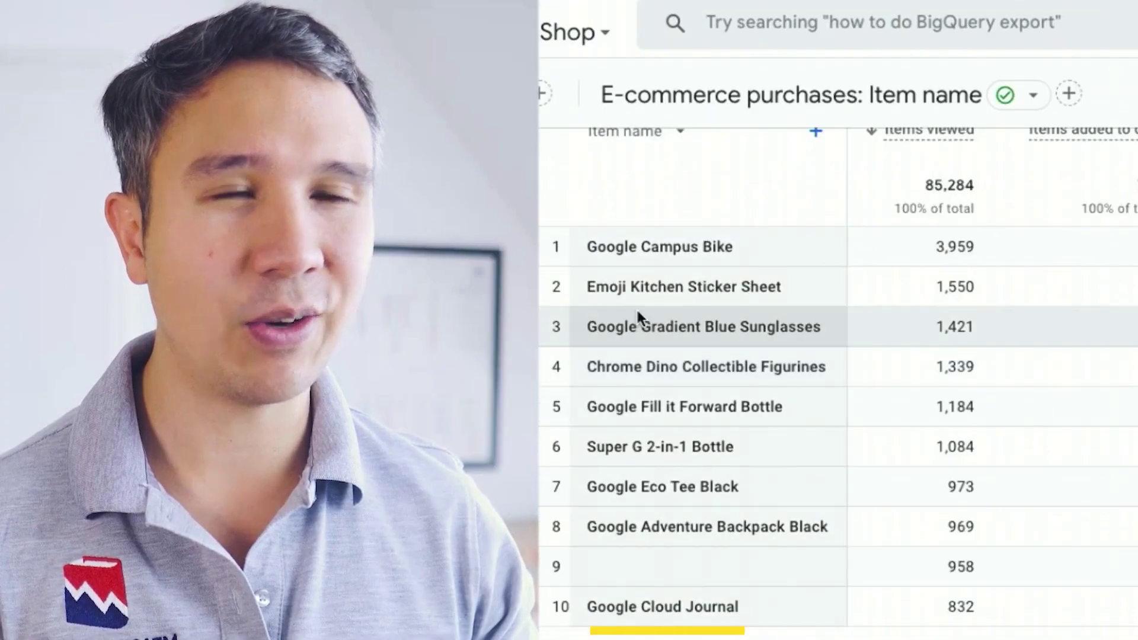
pyautogui.scroll(1, 636, 302)
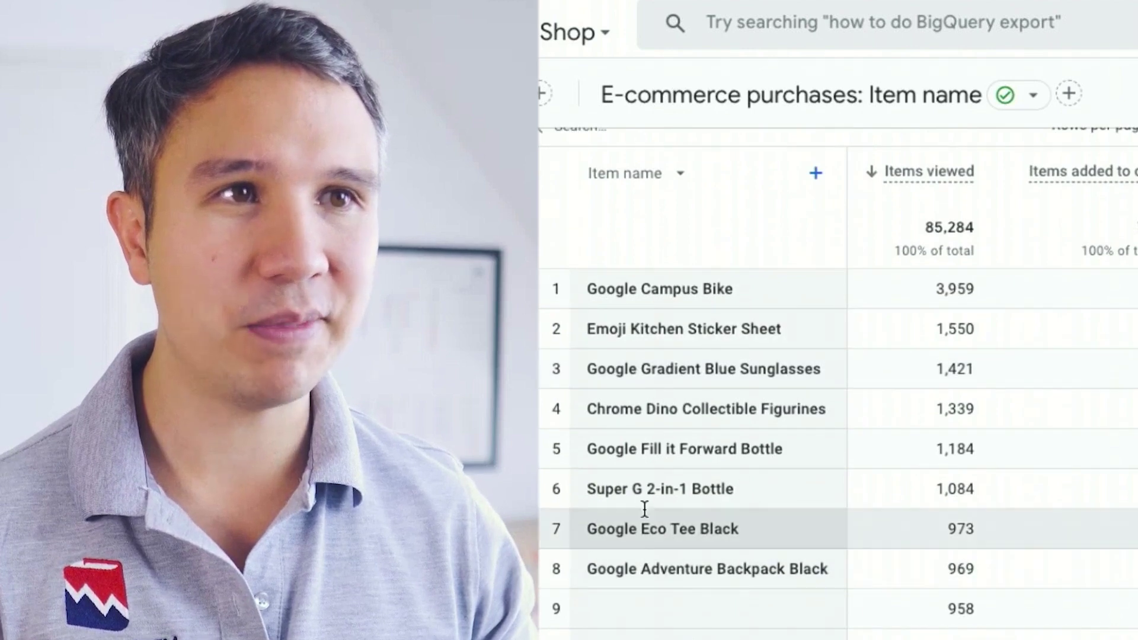
pyautogui.click(626, 178)
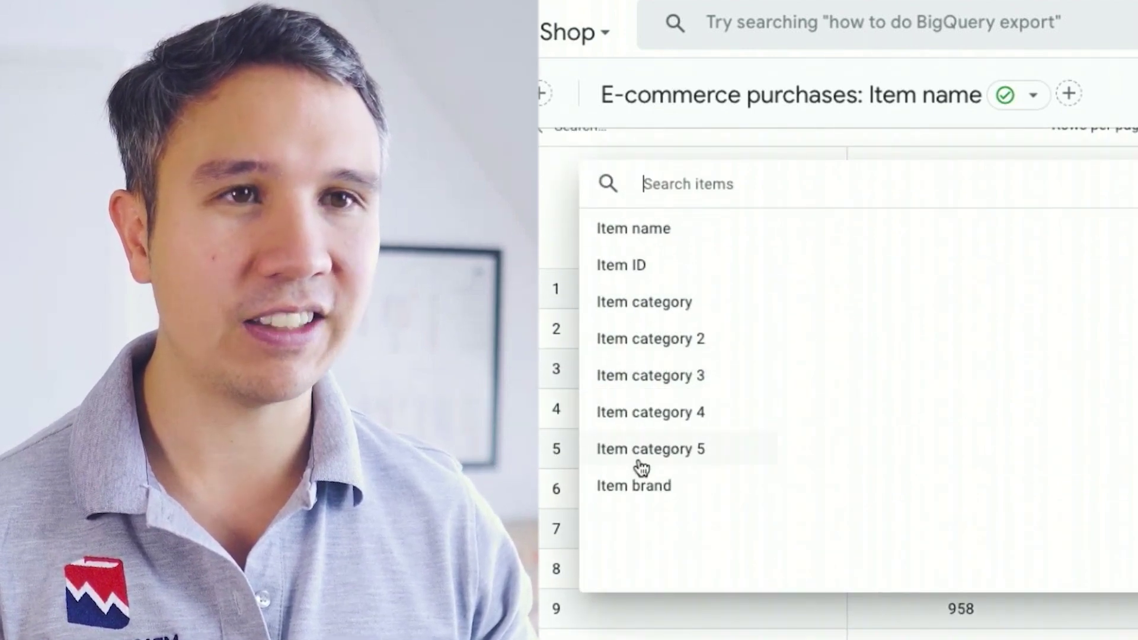
pyautogui.press('Escape')
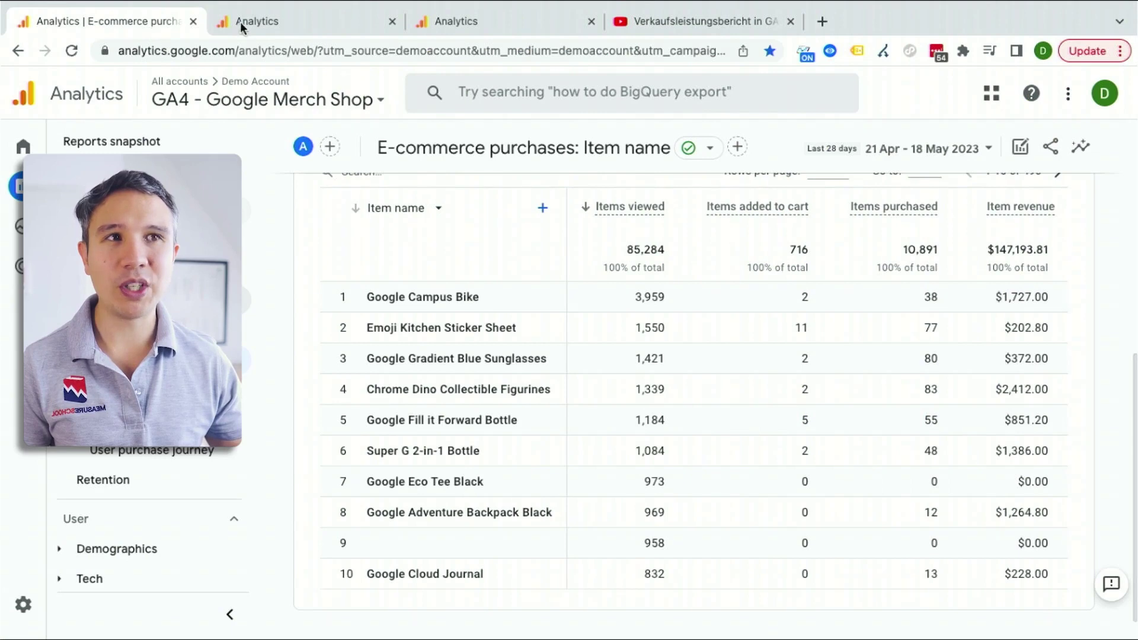
pyautogui.click(268, 26)
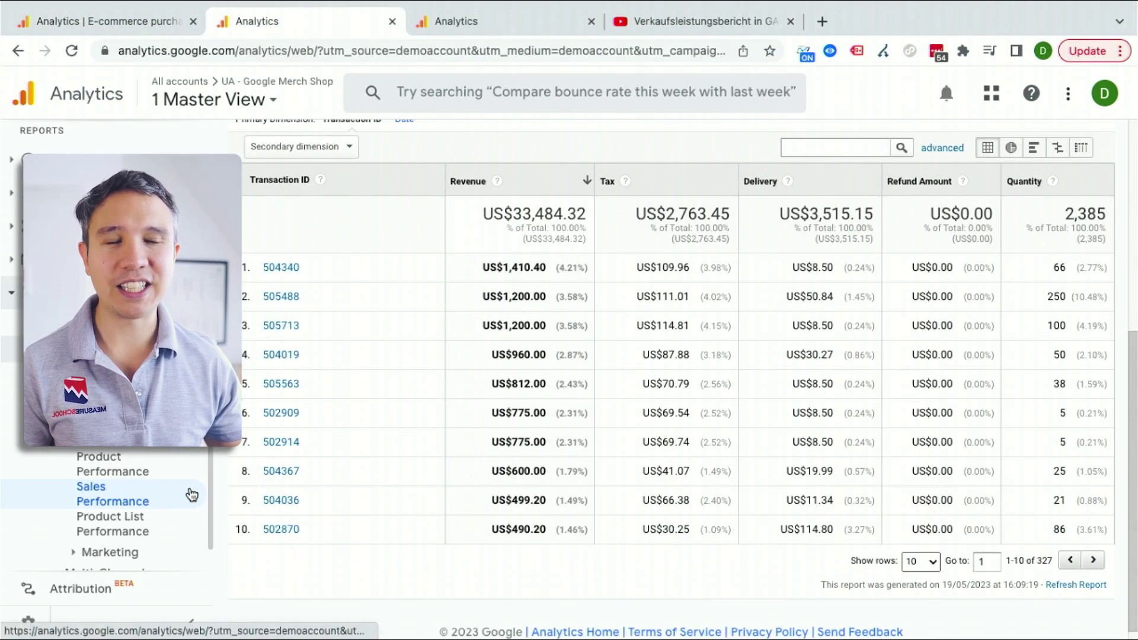
pyautogui.scroll(4, 256, 482)
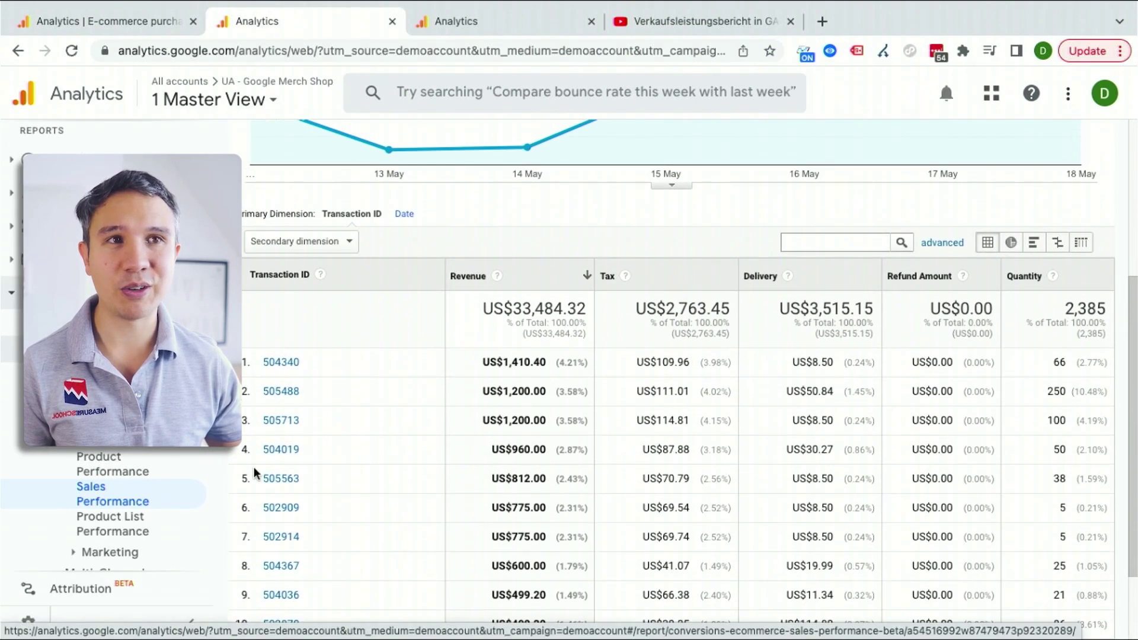
pyautogui.scroll(2, 256, 472)
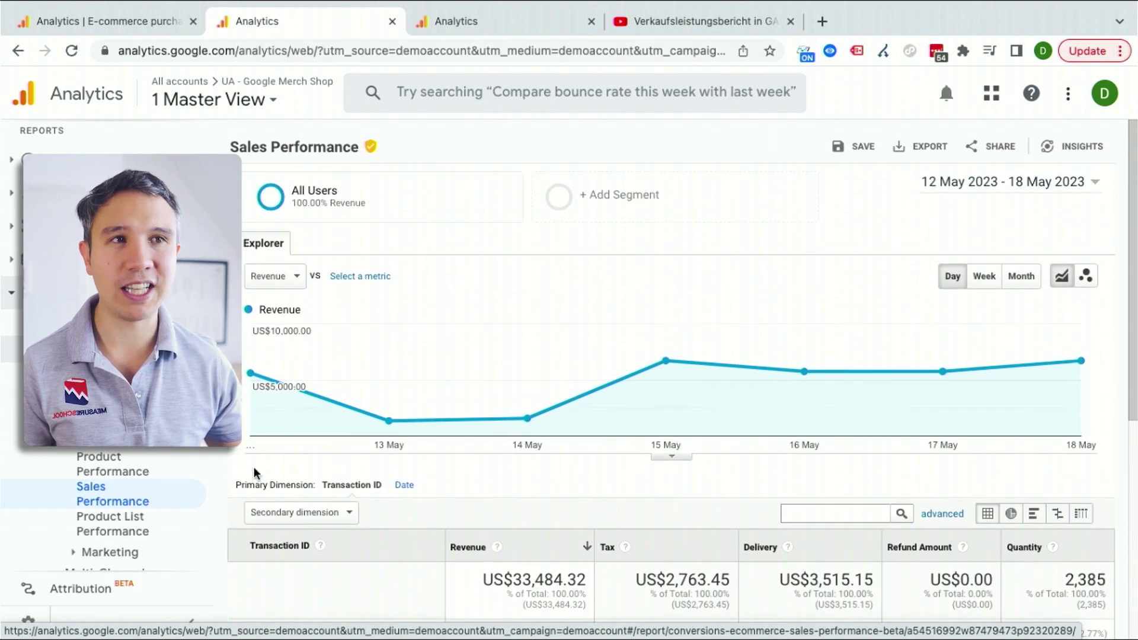
pyautogui.scroll(-2, 326, 292)
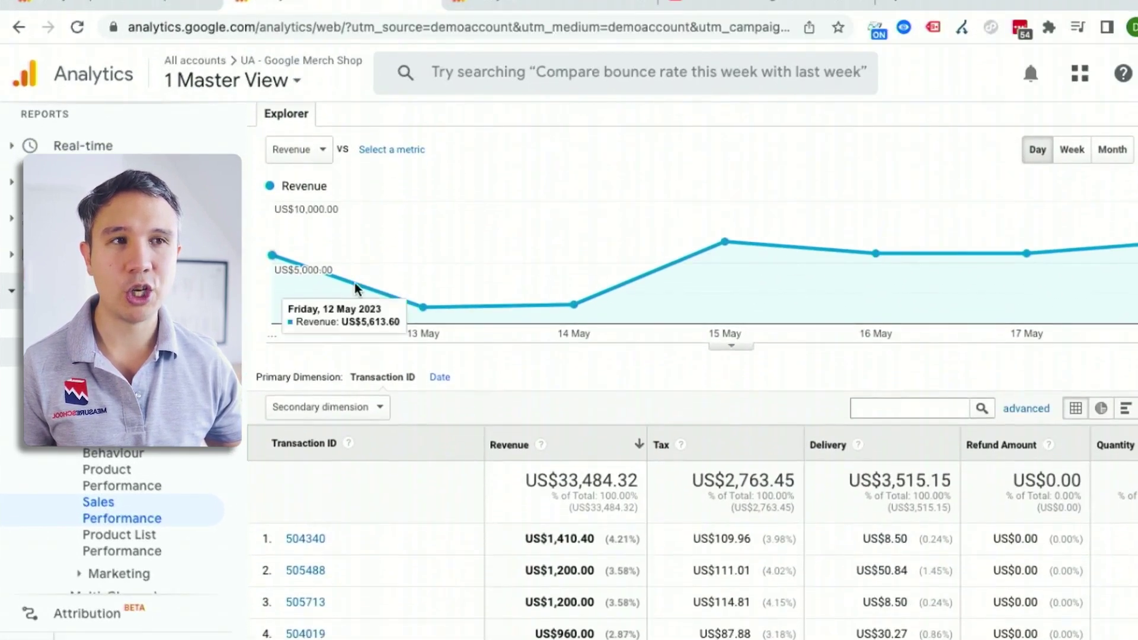
pyautogui.scroll(-4, 673, 249)
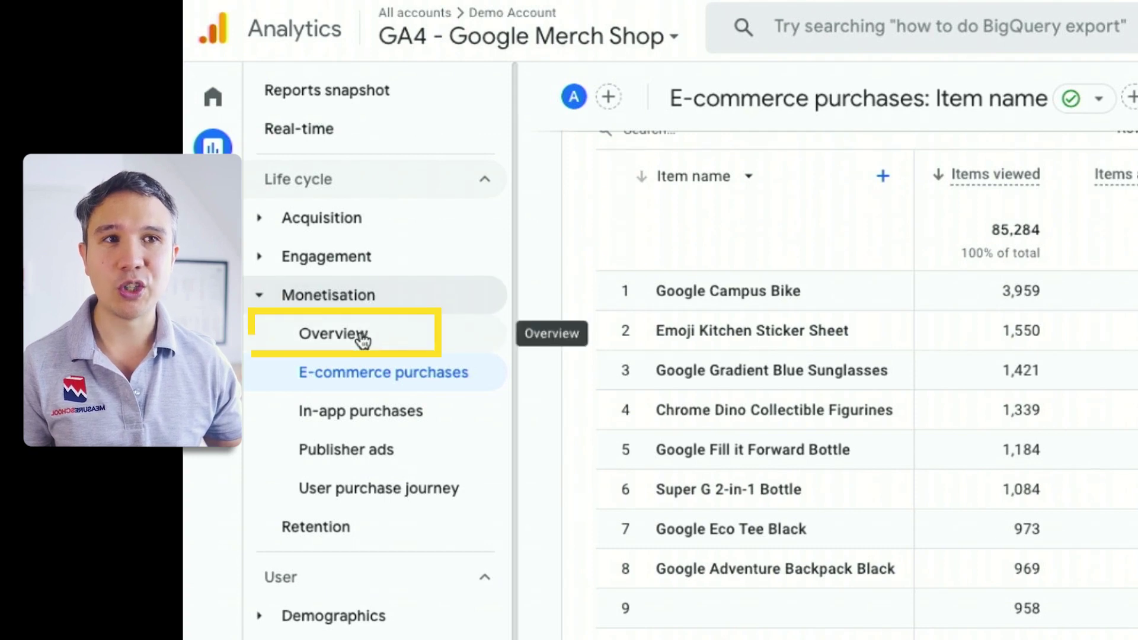
# From the Monetisation overview's Order coupon card, open the full order coupons report
pyautogui.click(362, 339)
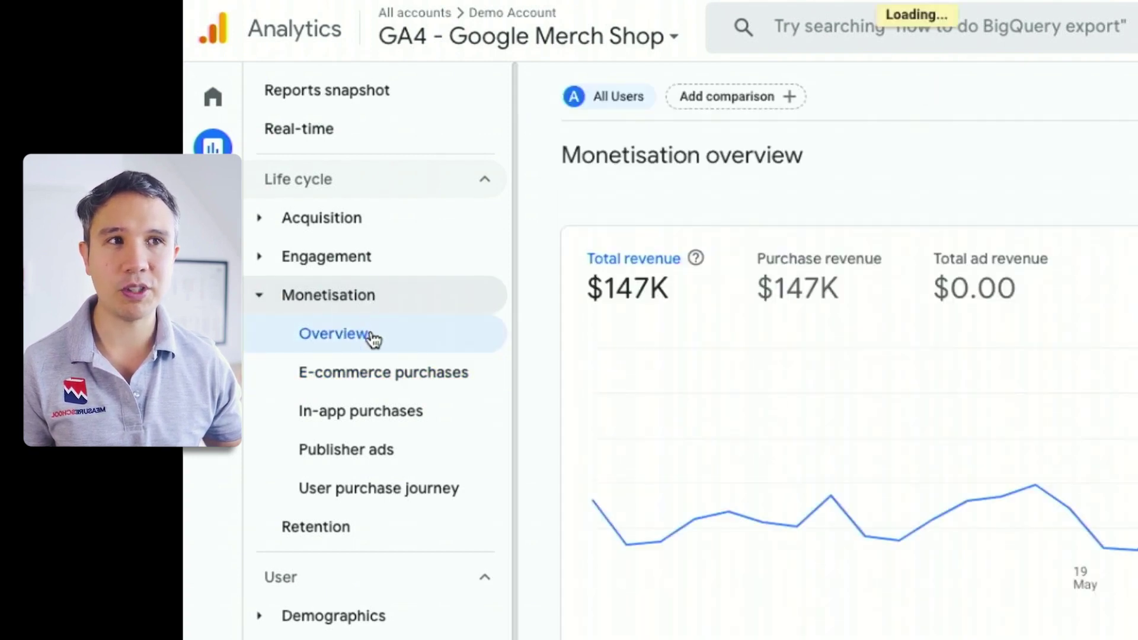
pyautogui.scroll(-7, 780, 317)
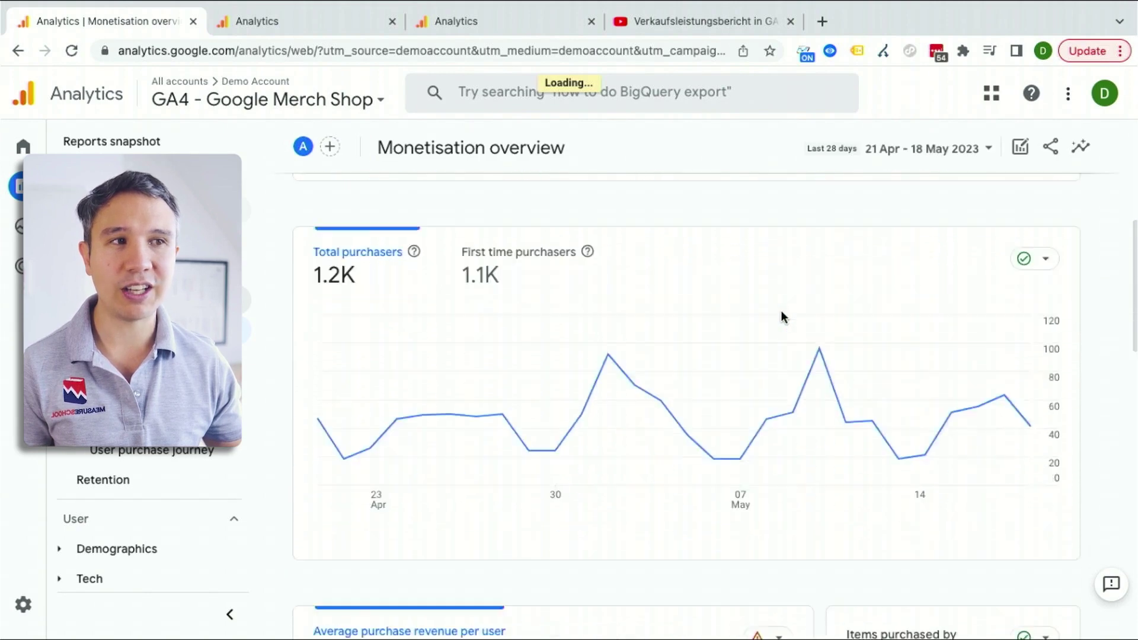
pyautogui.scroll(-12, 781, 317)
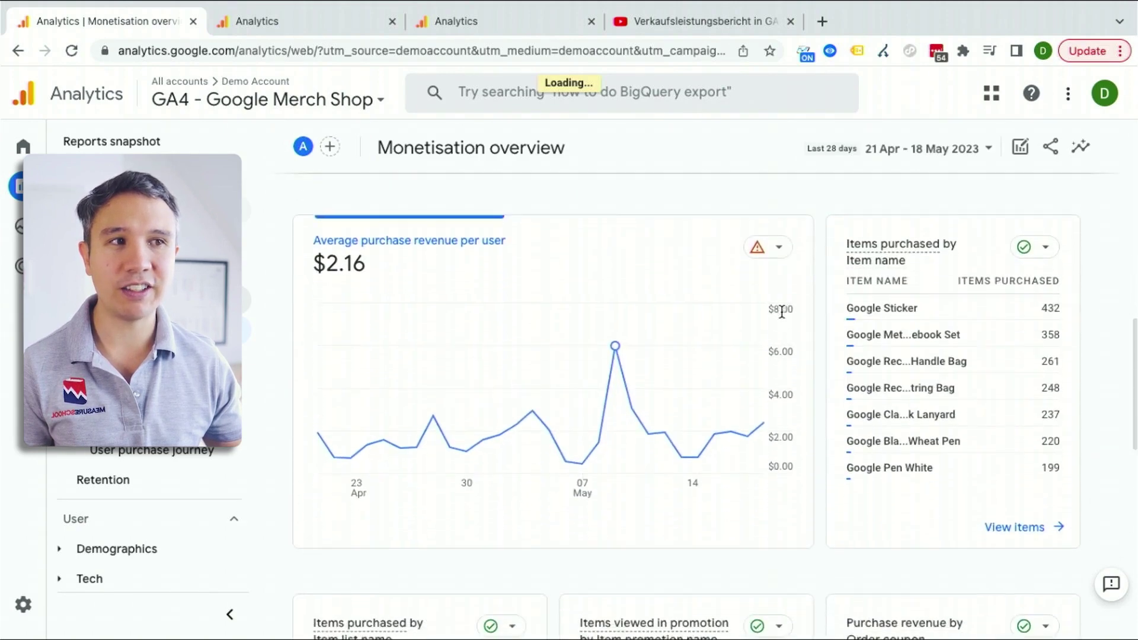
pyautogui.scroll(-2, 782, 318)
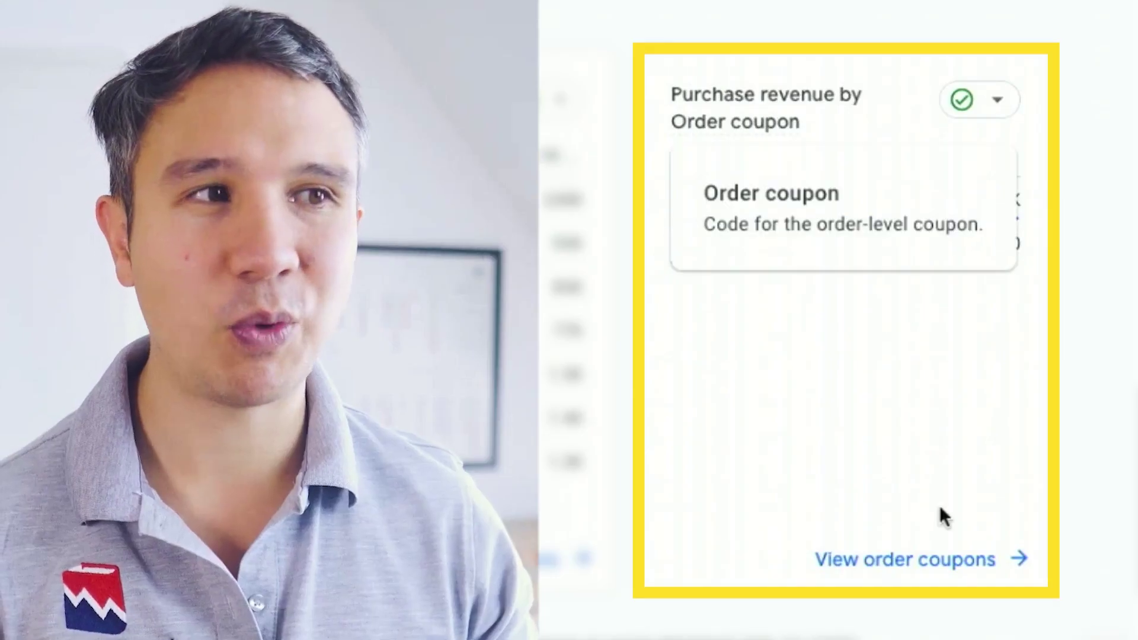
pyautogui.click(947, 571)
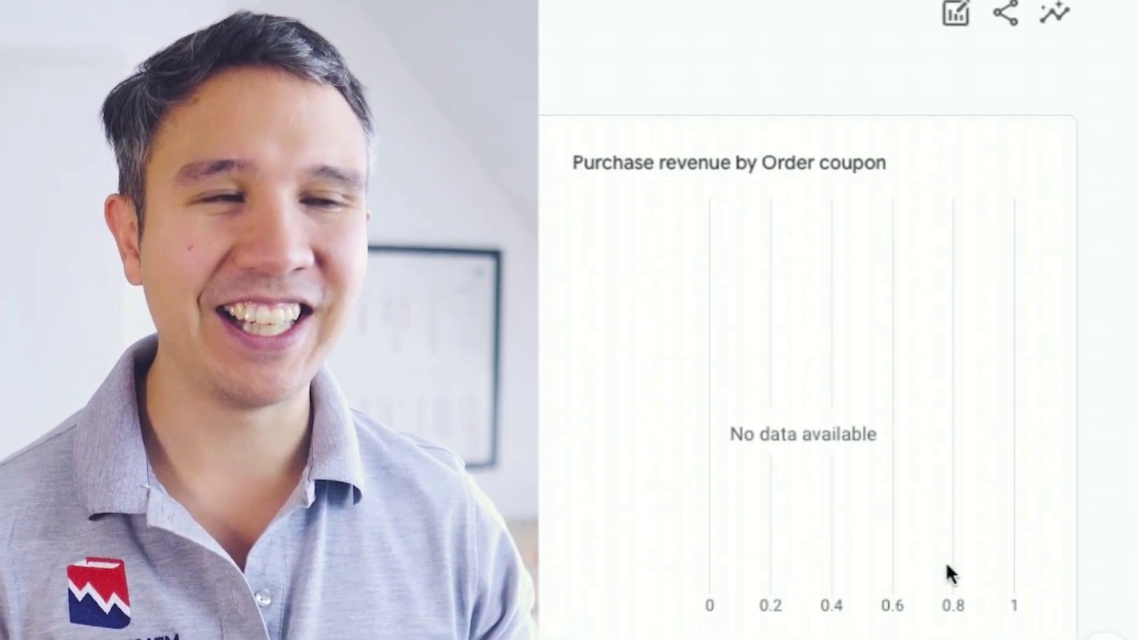
pyautogui.moveTo(688, 415)
pyautogui.scroll(-6, 688, 415)
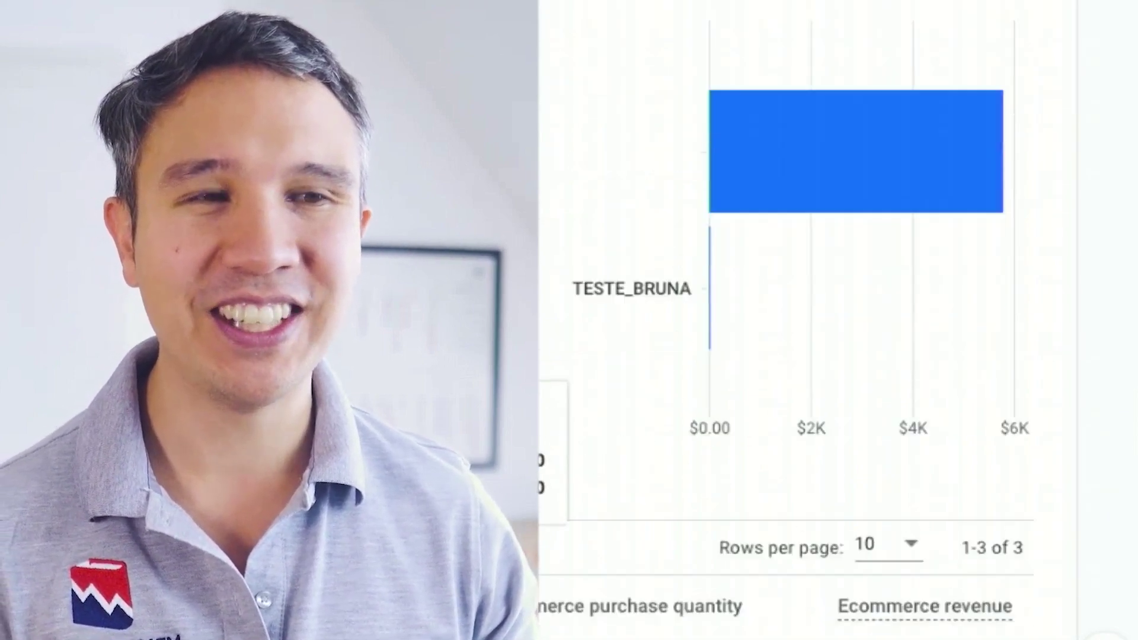
# Break the Order coupon report down by Transaction ID
pyautogui.click(444, 327)
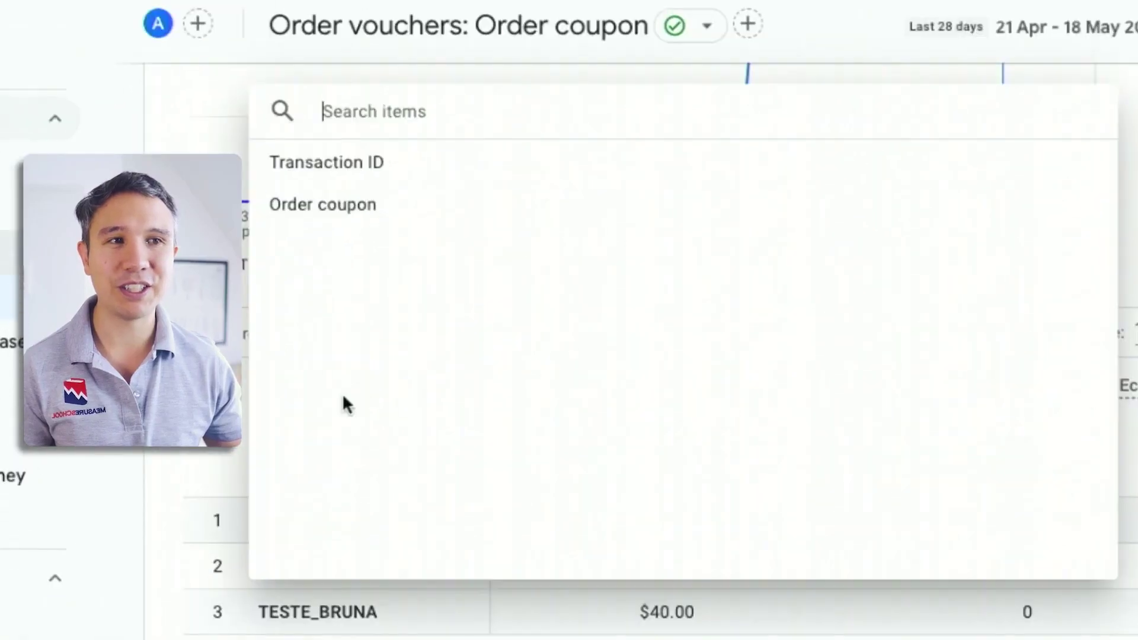
pyautogui.click(330, 169)
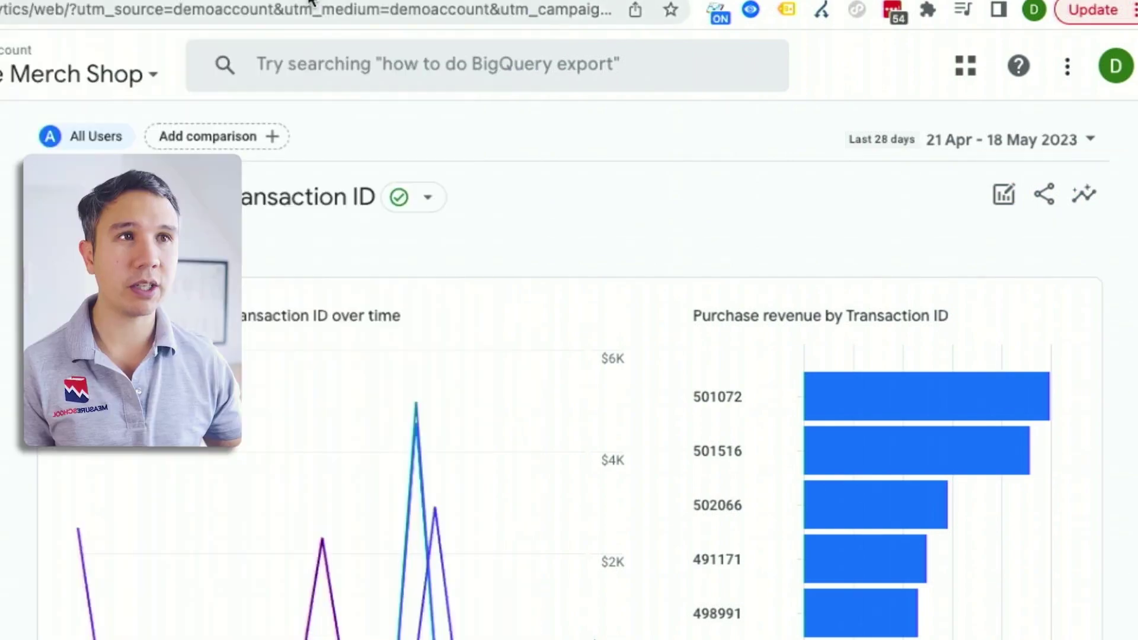
pyautogui.click(497, 26)
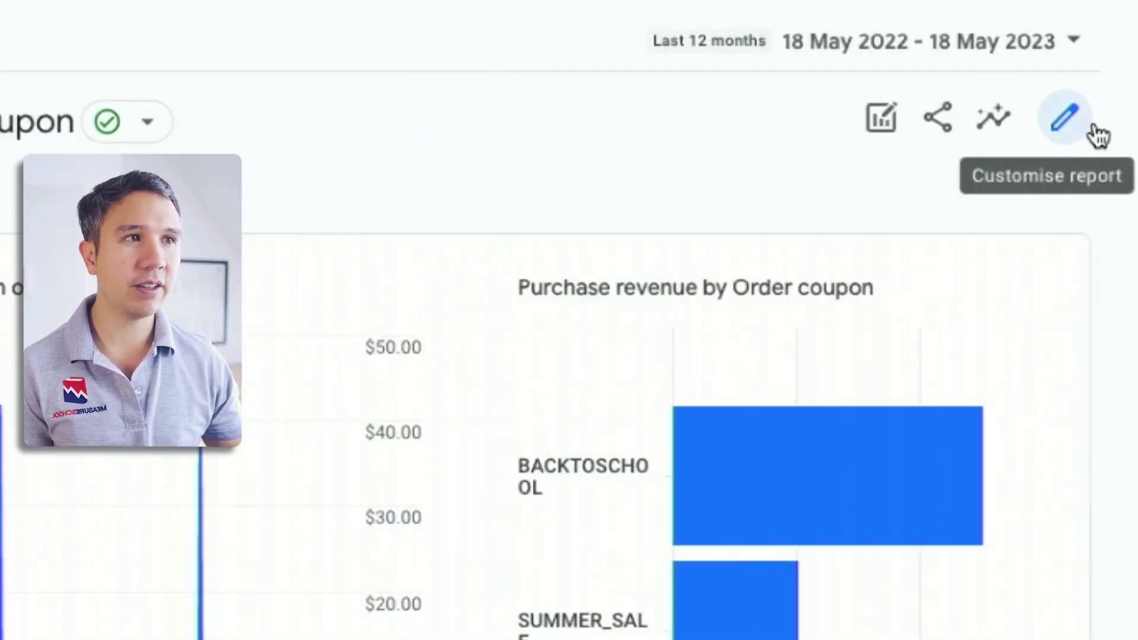
# Open the report customisation panel and compare with the UA Sales Performance table
pyautogui.click(1086, 143)
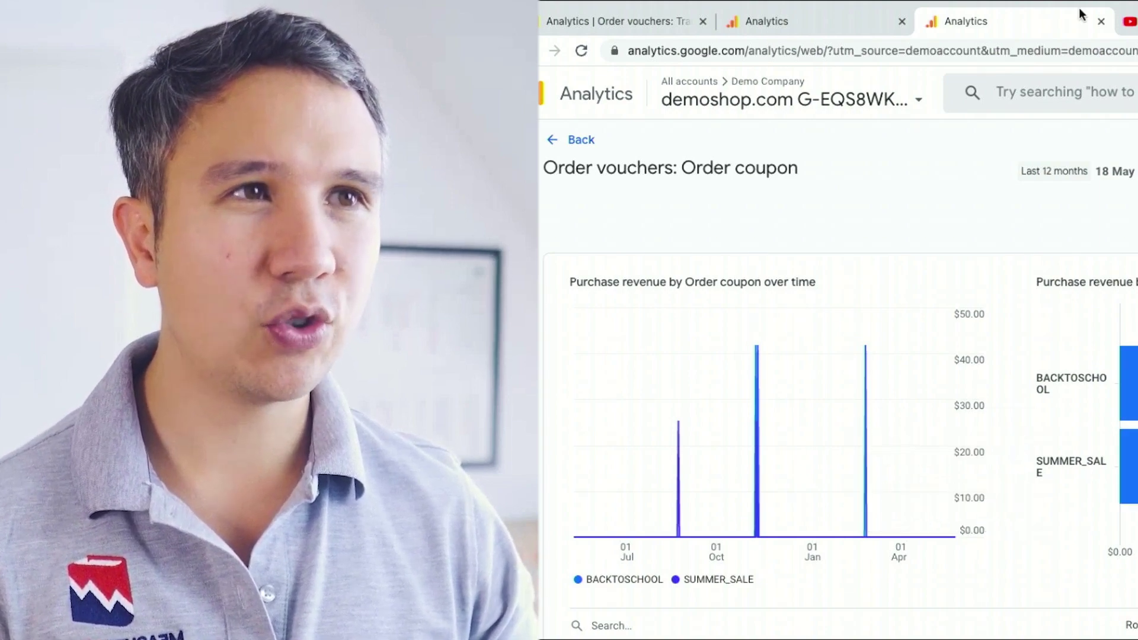
pyautogui.click(834, 30)
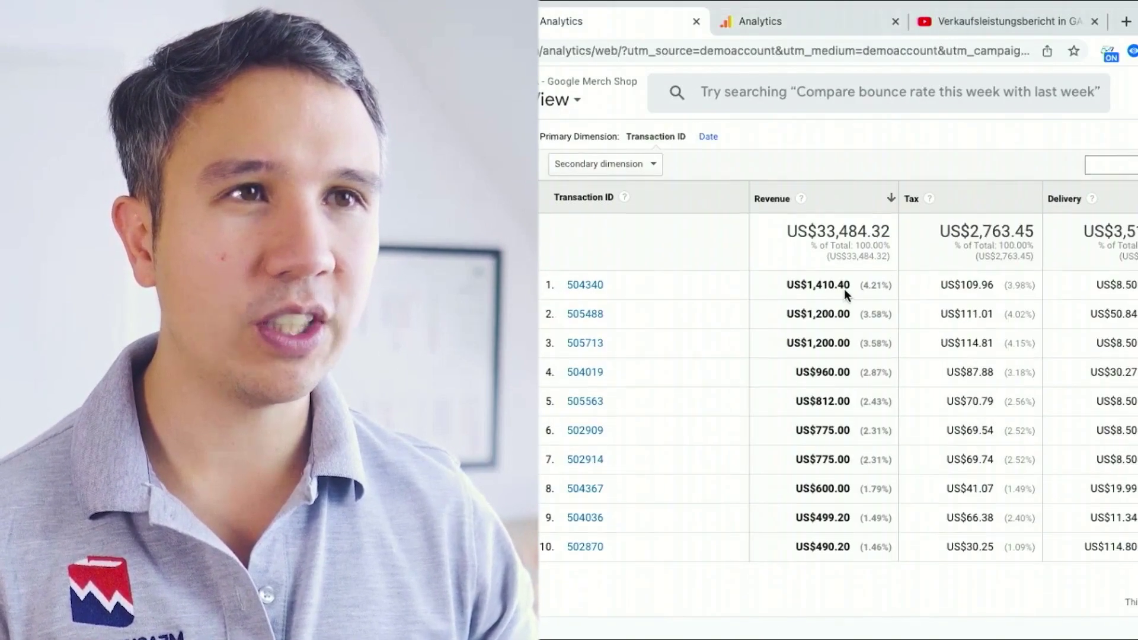
pyautogui.scroll(6, 844, 296)
# Hide the bar chart and make Transaction ID the report's default dimension
pyautogui.click(777, 21)
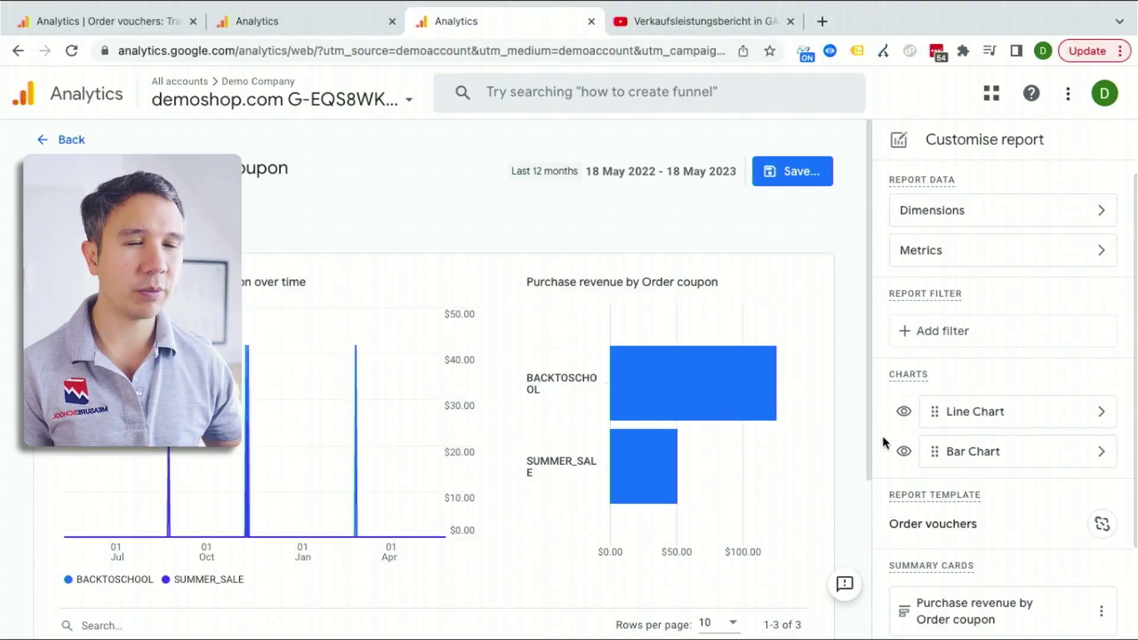
pyautogui.click(904, 453)
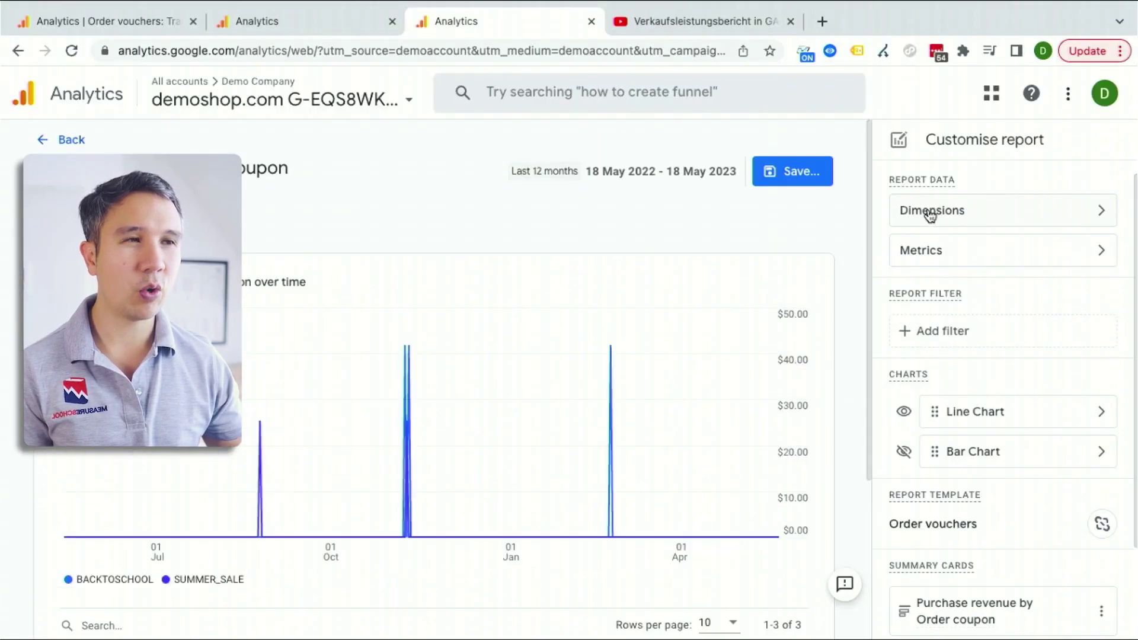
pyautogui.click(929, 212)
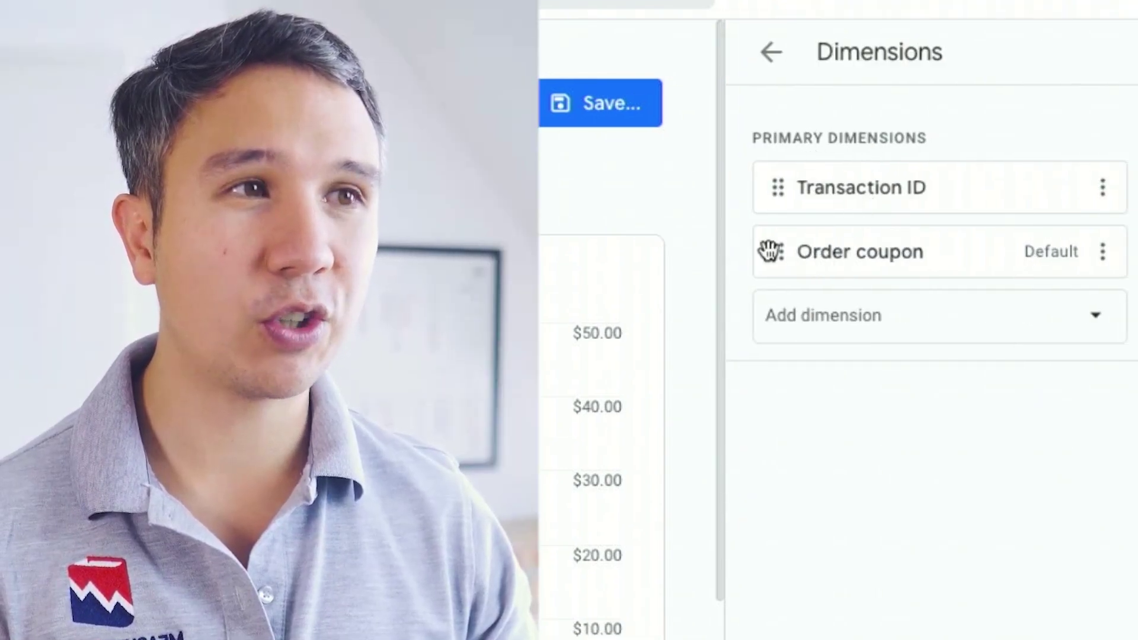
pyautogui.moveTo(772, 251); pyautogui.dragTo(773, 184)
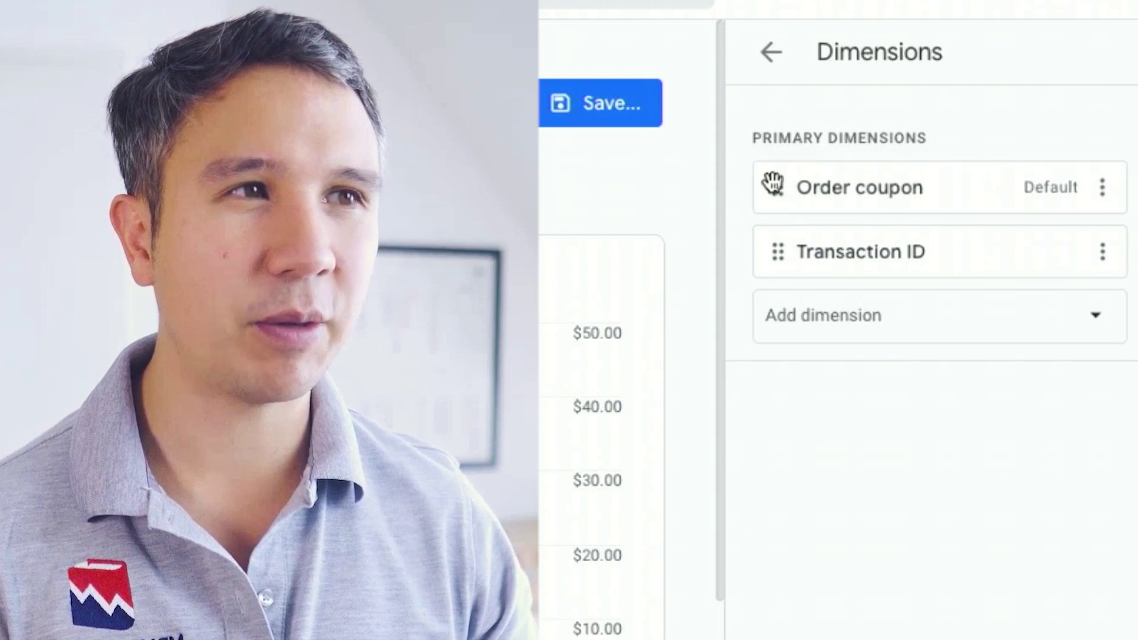
pyautogui.moveTo(779, 248); pyautogui.dragTo(779, 182)
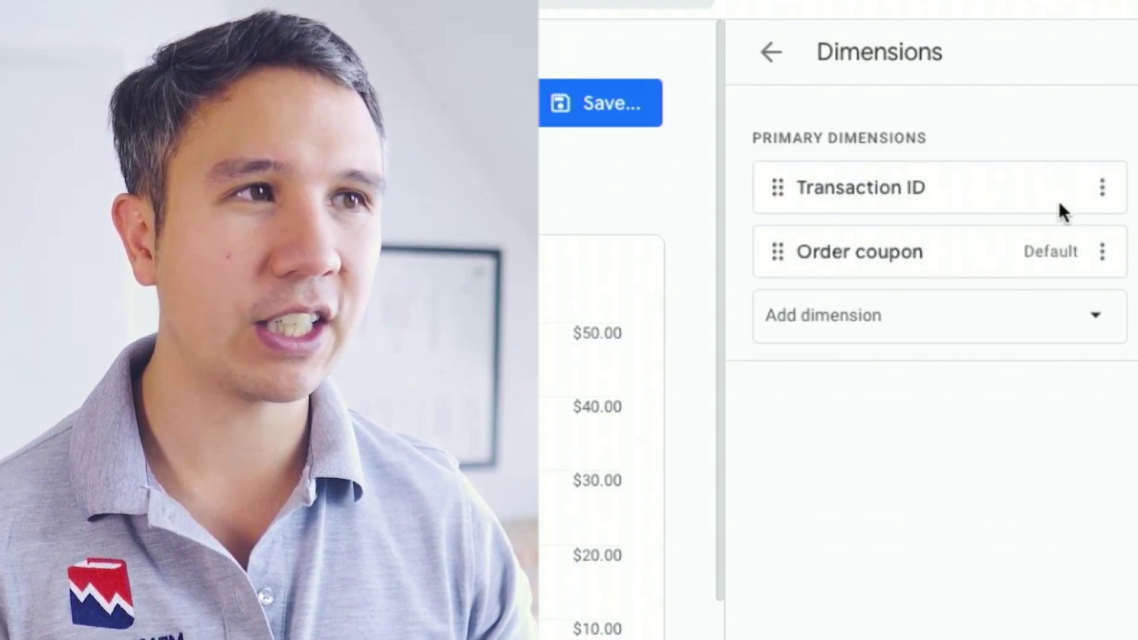
pyautogui.click(1103, 188)
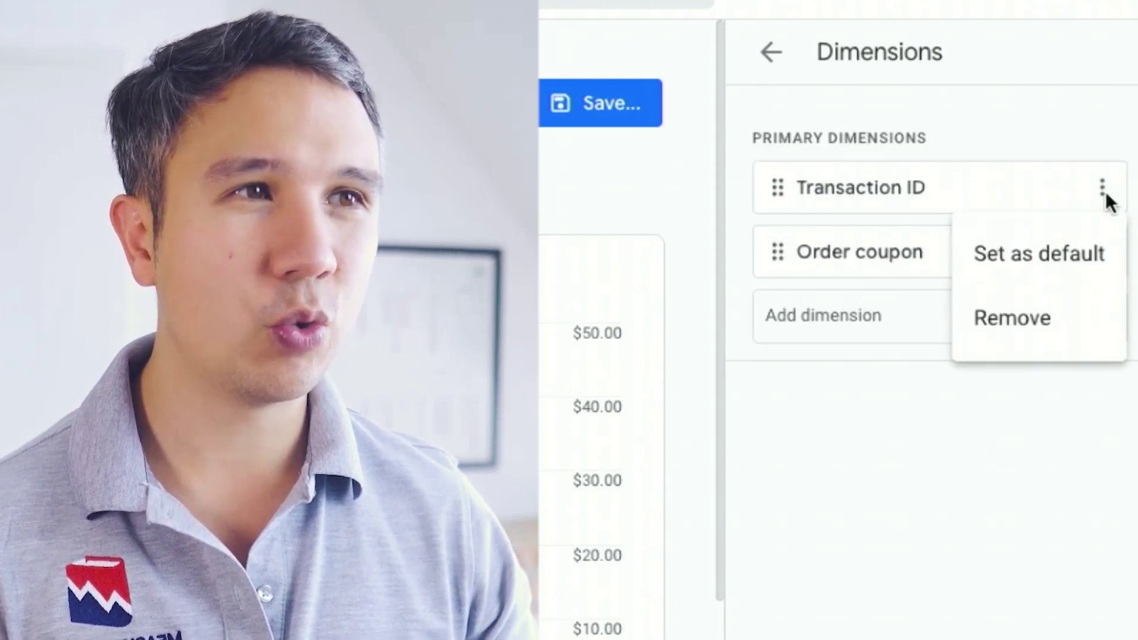
pyautogui.click(1072, 269)
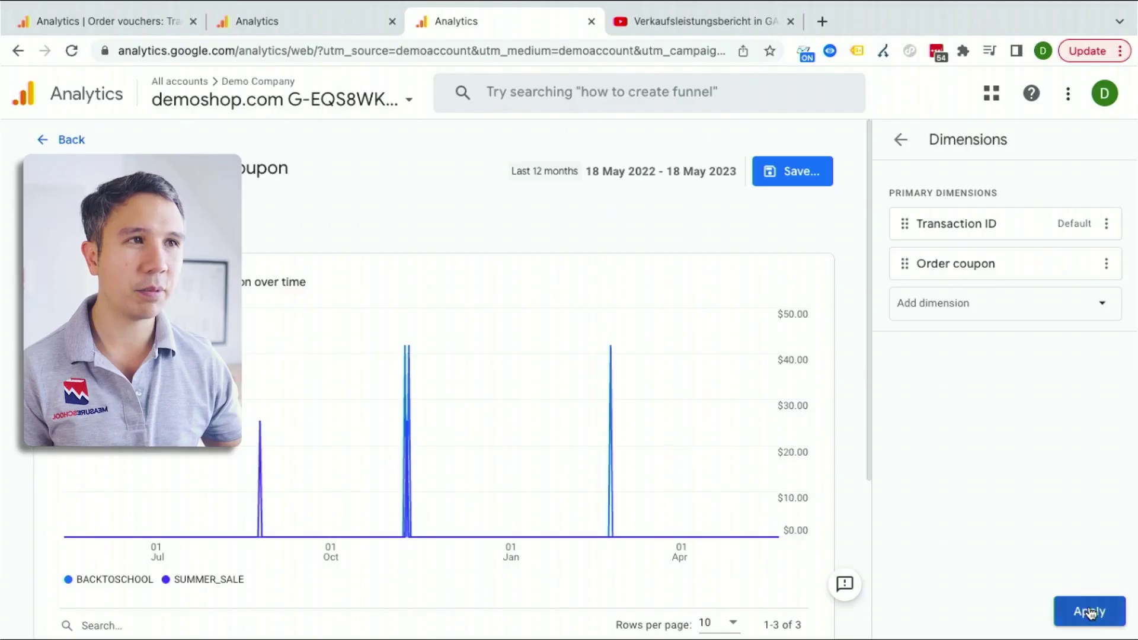
pyautogui.click(1086, 611)
# Apply the metrics: purchase revenue, purchase quantity and e-commerce revenue
pyautogui.click(1001, 259)
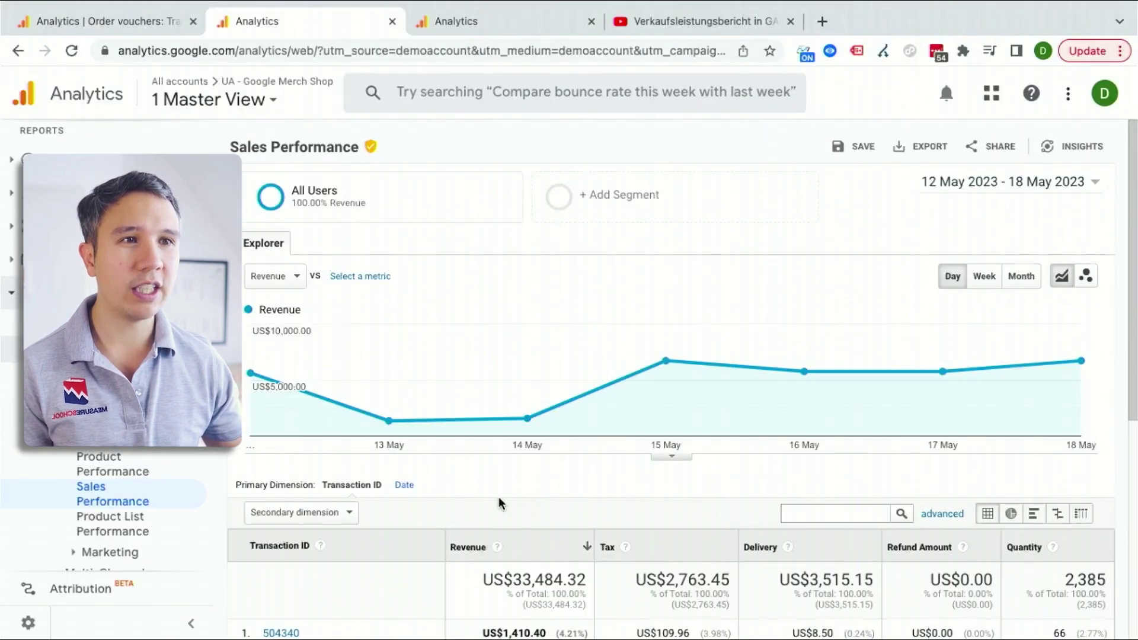
pyautogui.scroll(-2, 499, 499)
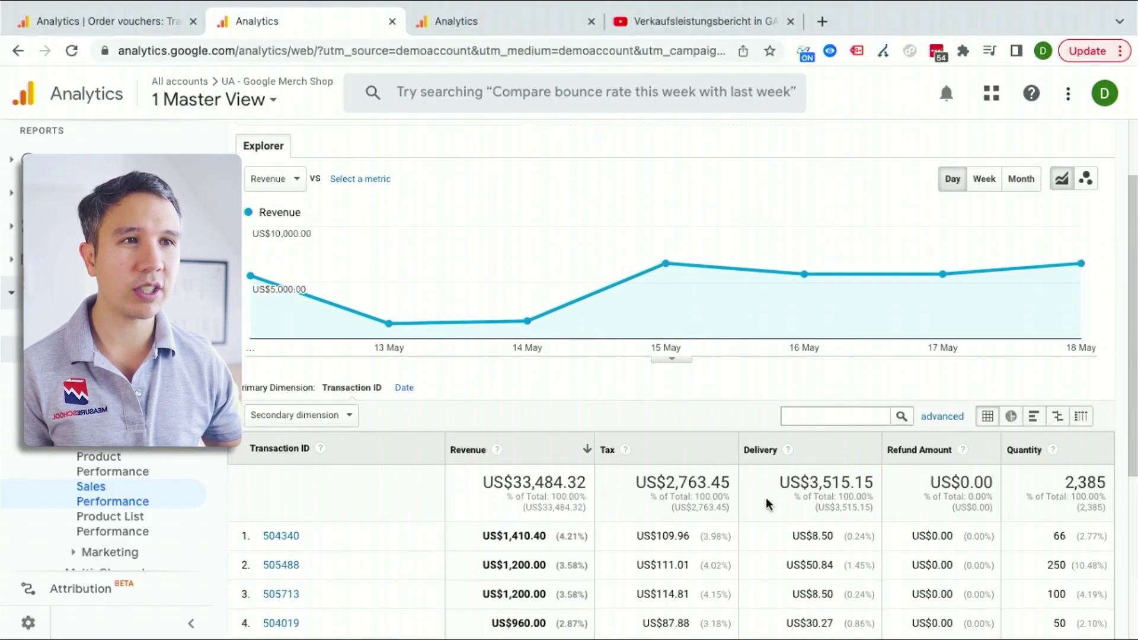
pyautogui.click(530, 29)
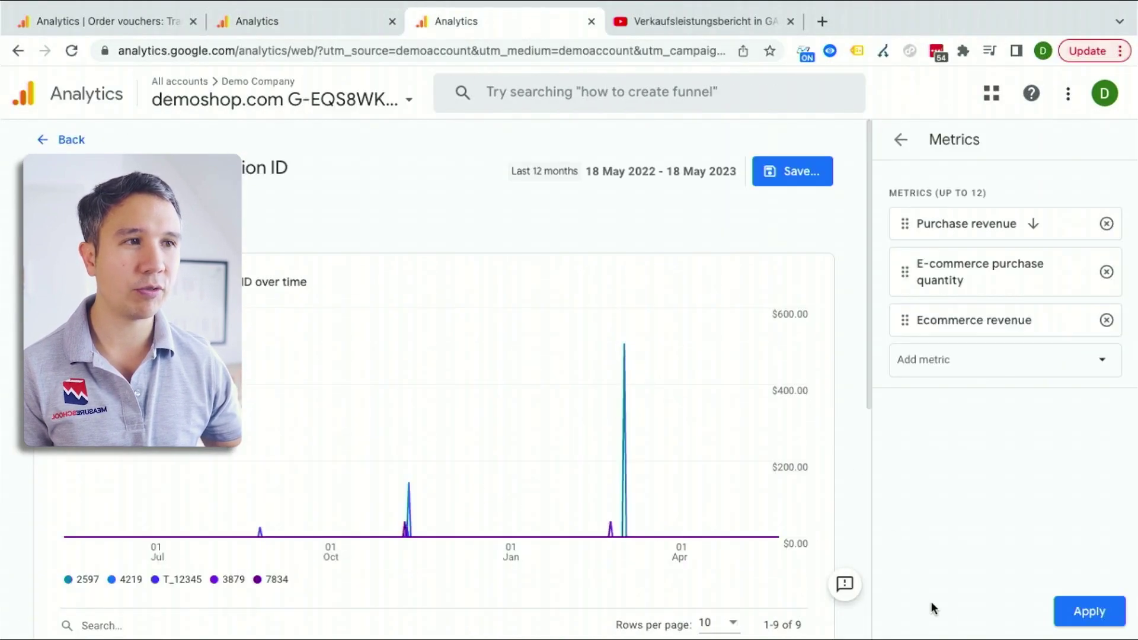
pyautogui.click(1068, 620)
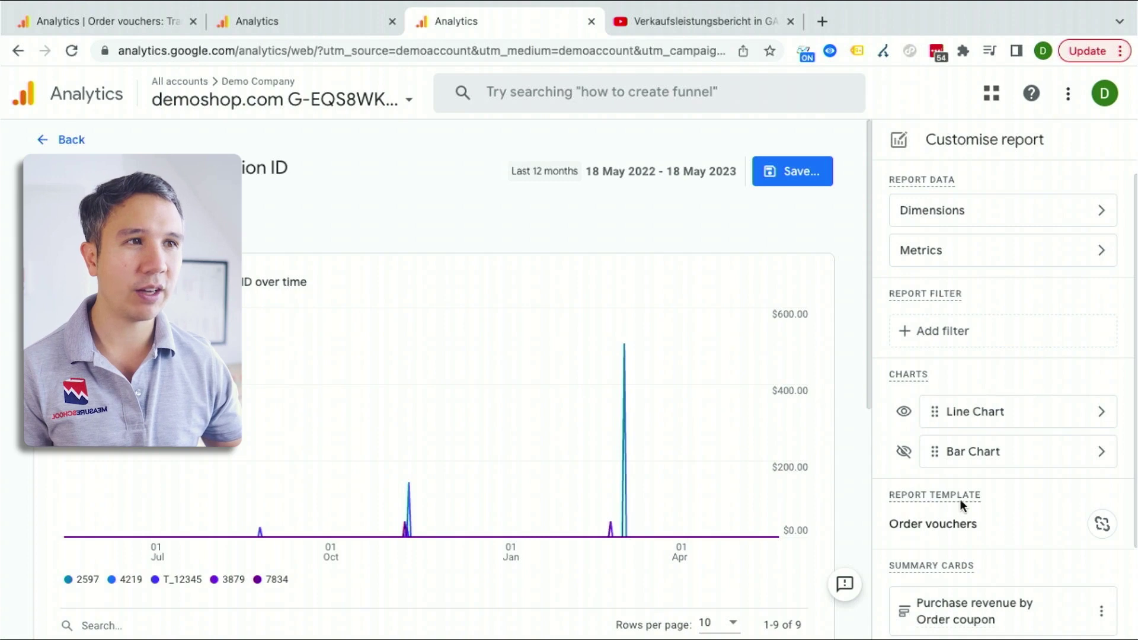
pyautogui.scroll(-1, 960, 499)
pyautogui.scroll(-1, 984, 378)
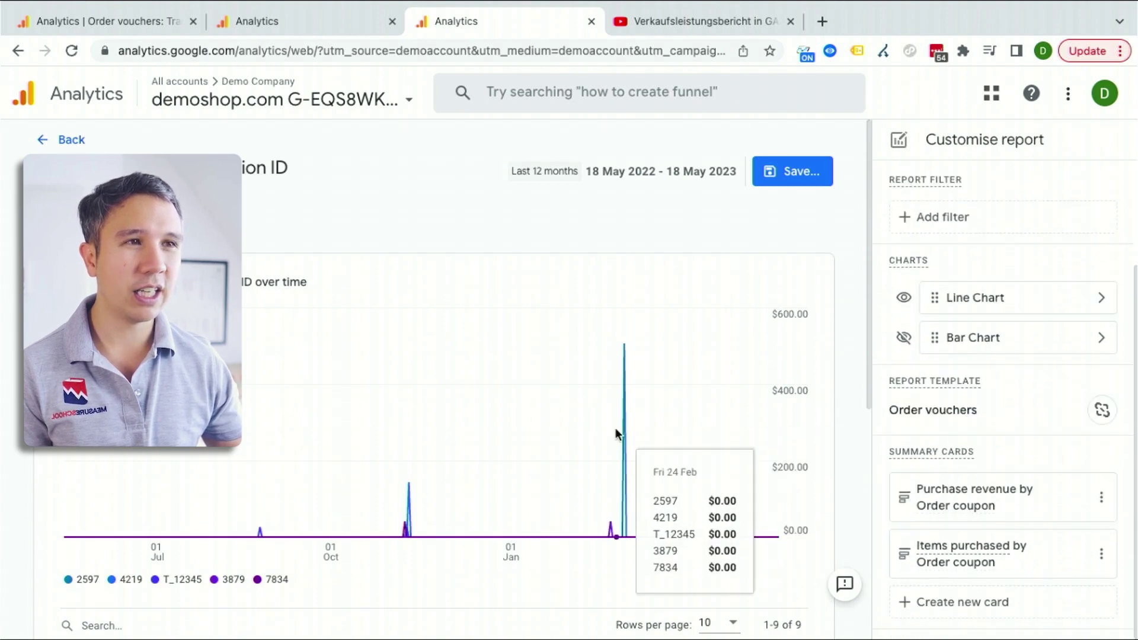
pyautogui.scroll(-7, 615, 433)
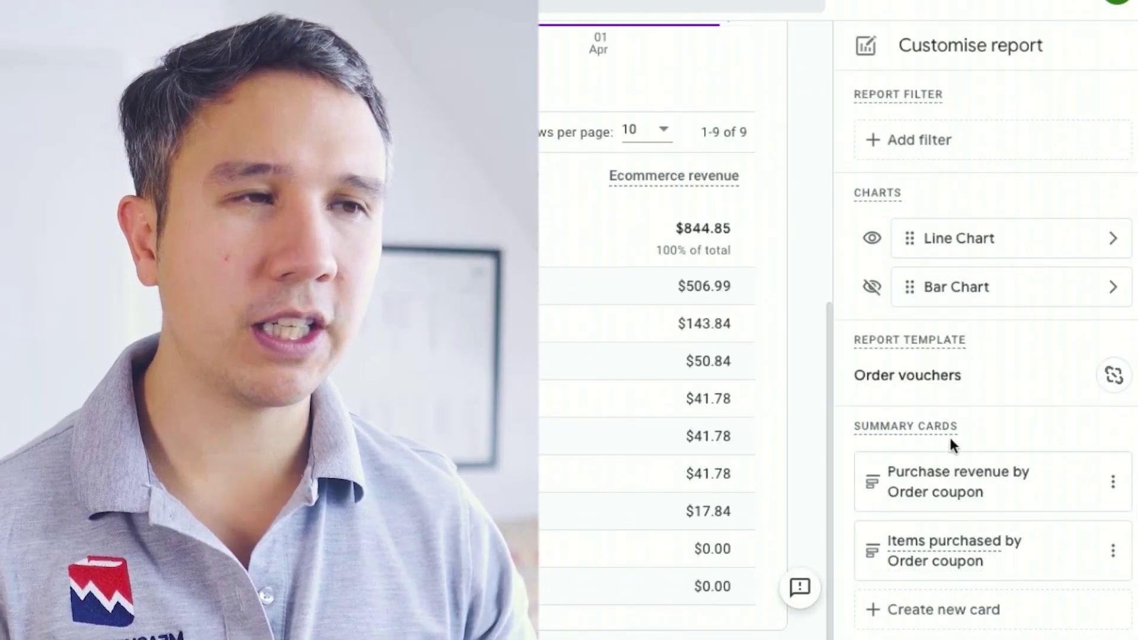
# Delete the Purchase revenue and Items purchased summary cards
pyautogui.click(1113, 481)
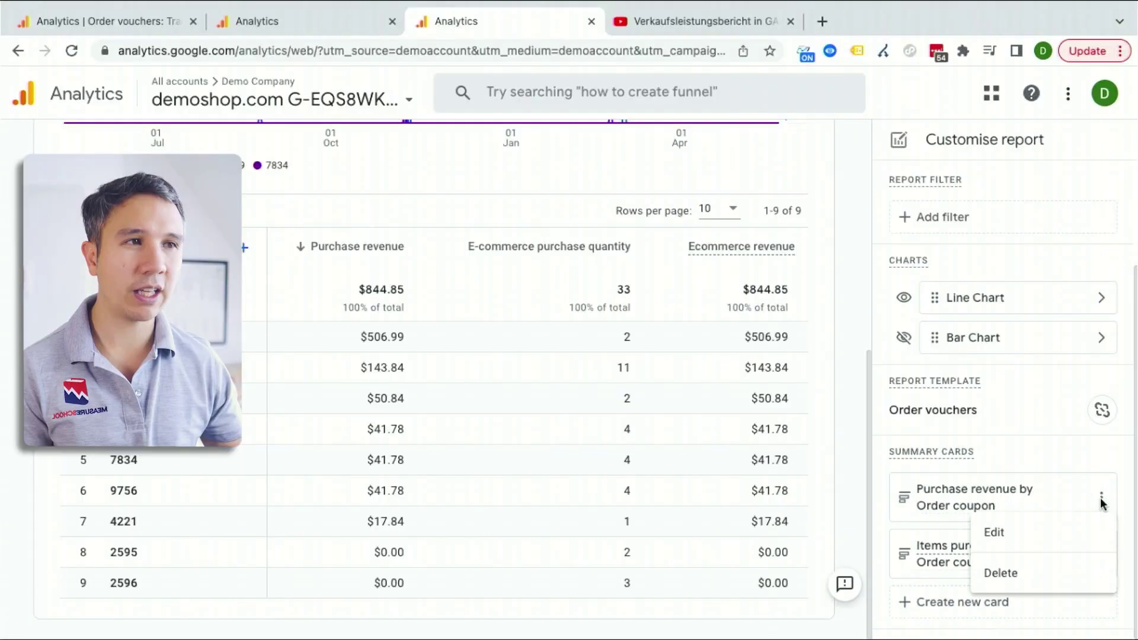
pyautogui.click(1065, 570)
pyautogui.click(728, 405)
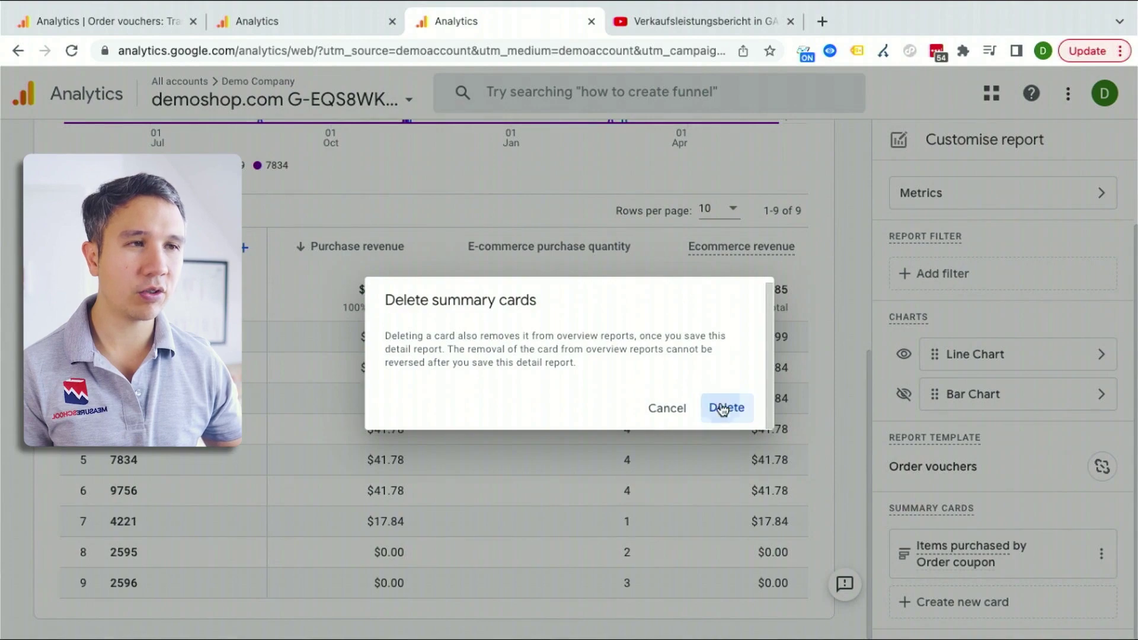
pyautogui.click(722, 407)
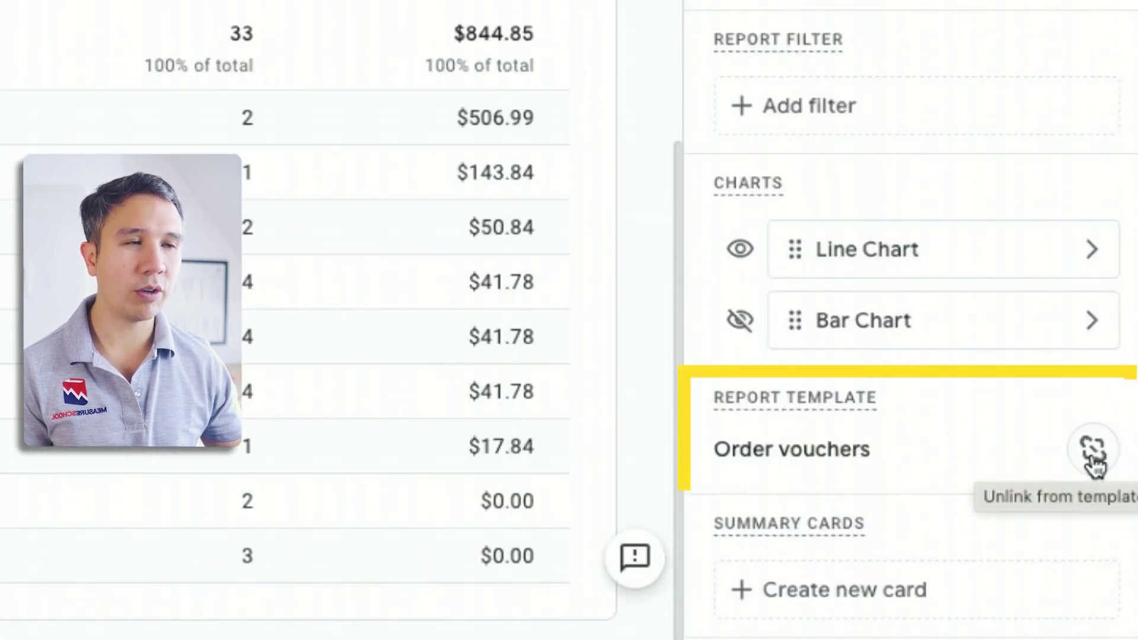
# Unlink the report from the Order vouchers template
pyautogui.click(1092, 451)
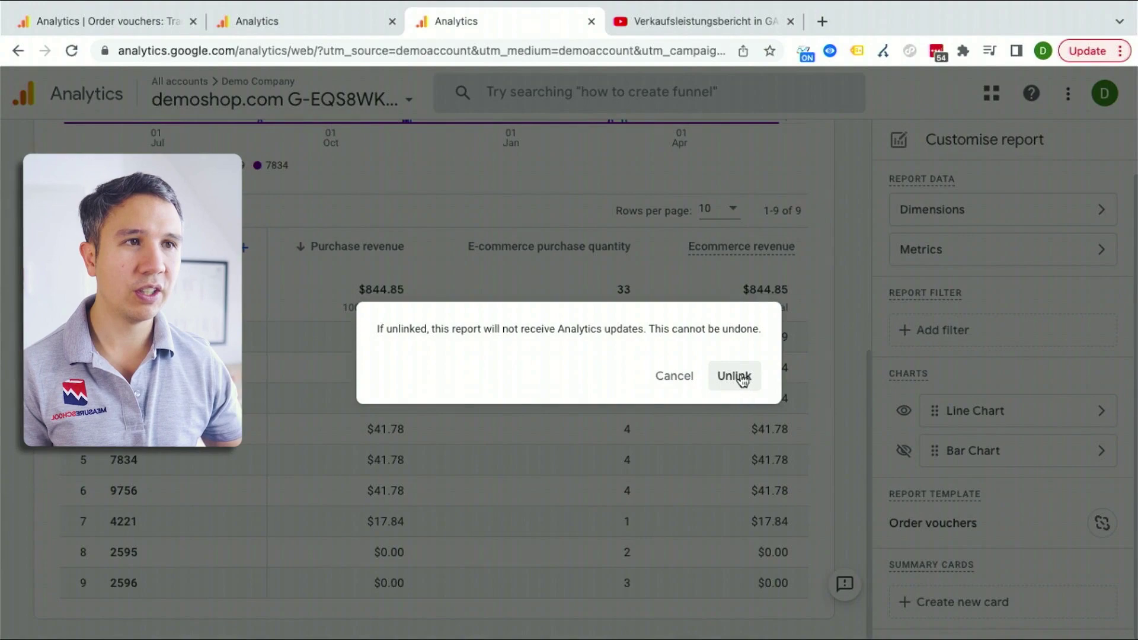
pyautogui.click(735, 376)
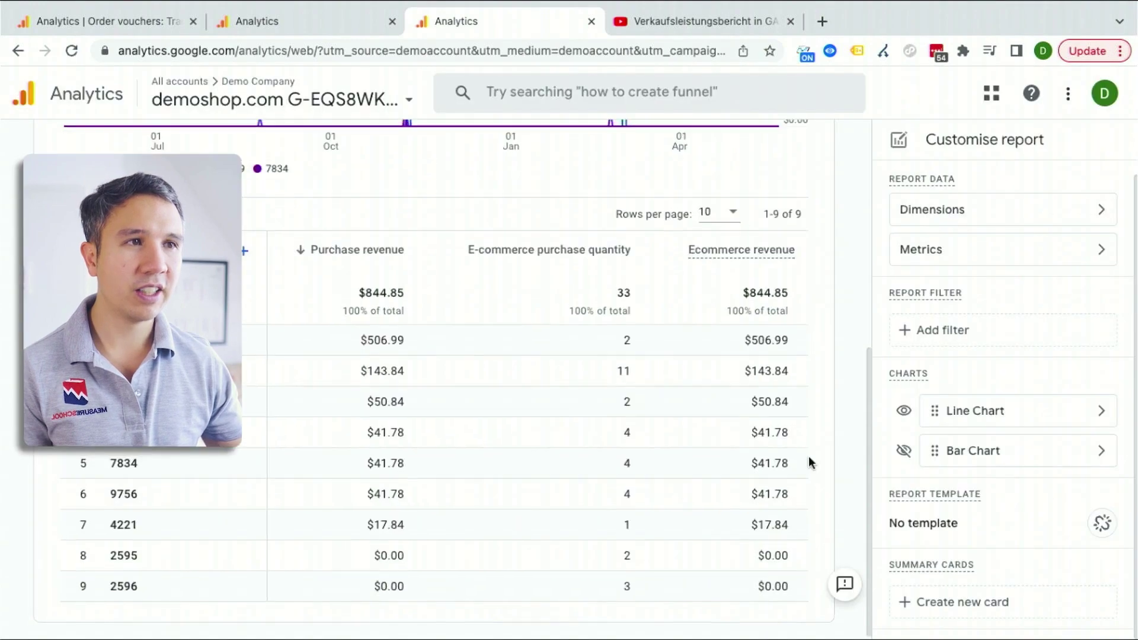
pyautogui.scroll(7, 808, 460)
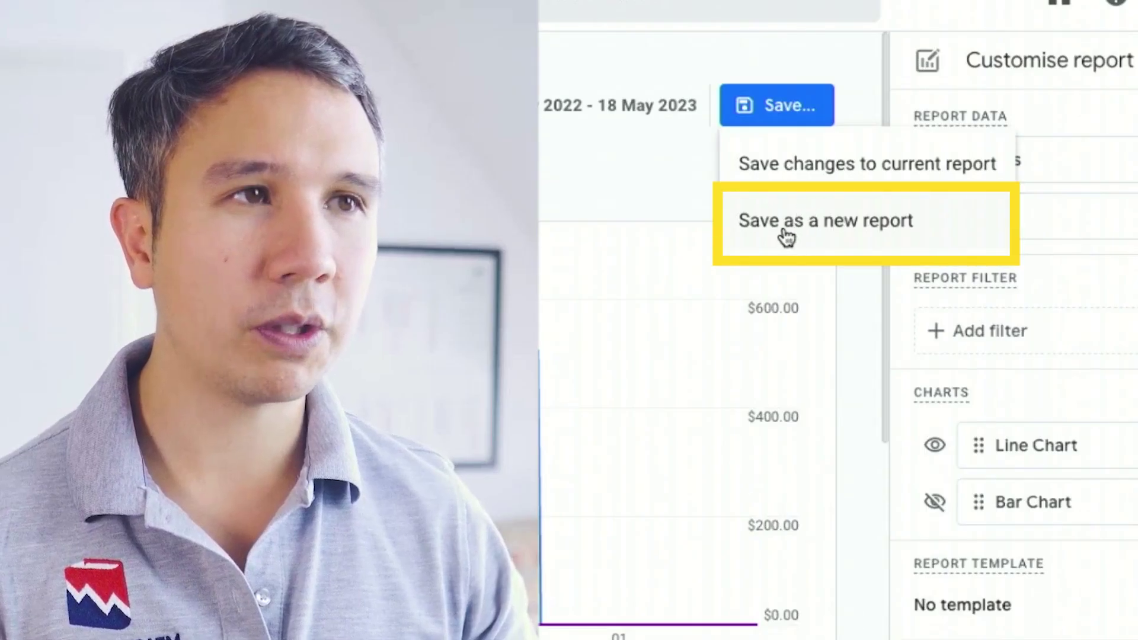
# Save the customised Transaction ID report as a new report named 'Sales Performance'
pyautogui.click(786, 237)
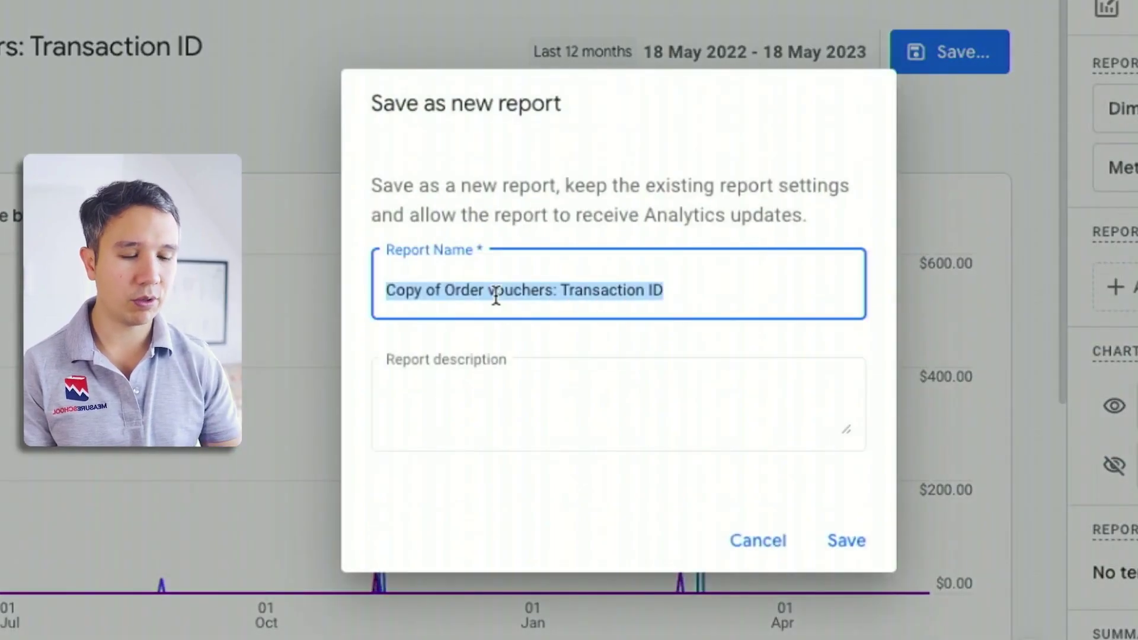
pyautogui.write('Sales Performance')
pyautogui.click(853, 540)
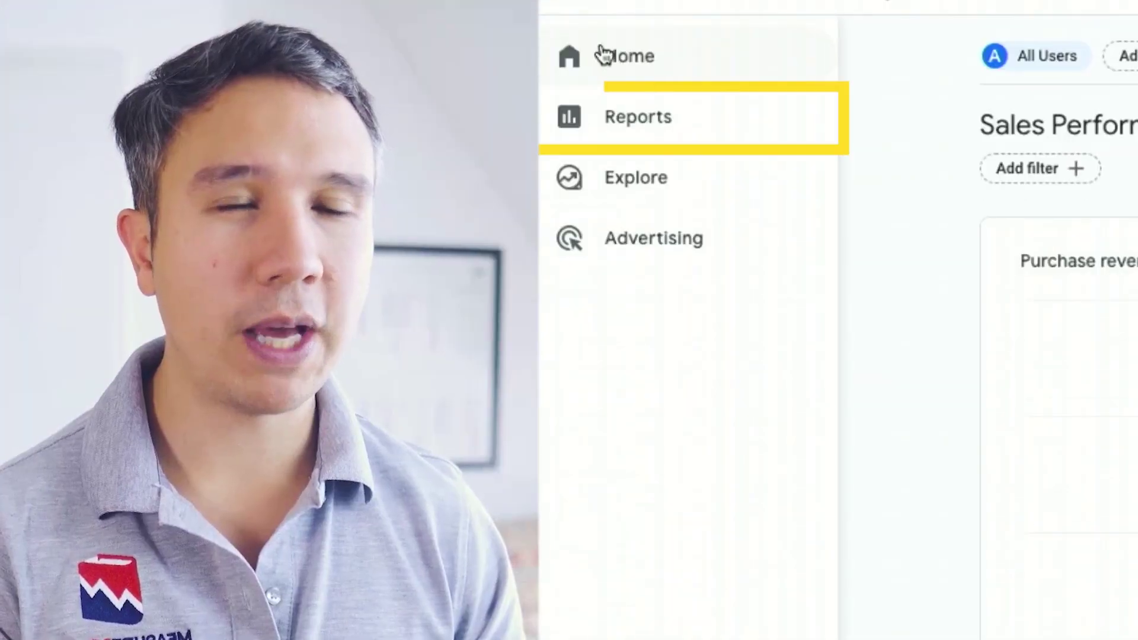
# Go to the Library of report collections and reports
pyautogui.click(599, 127)
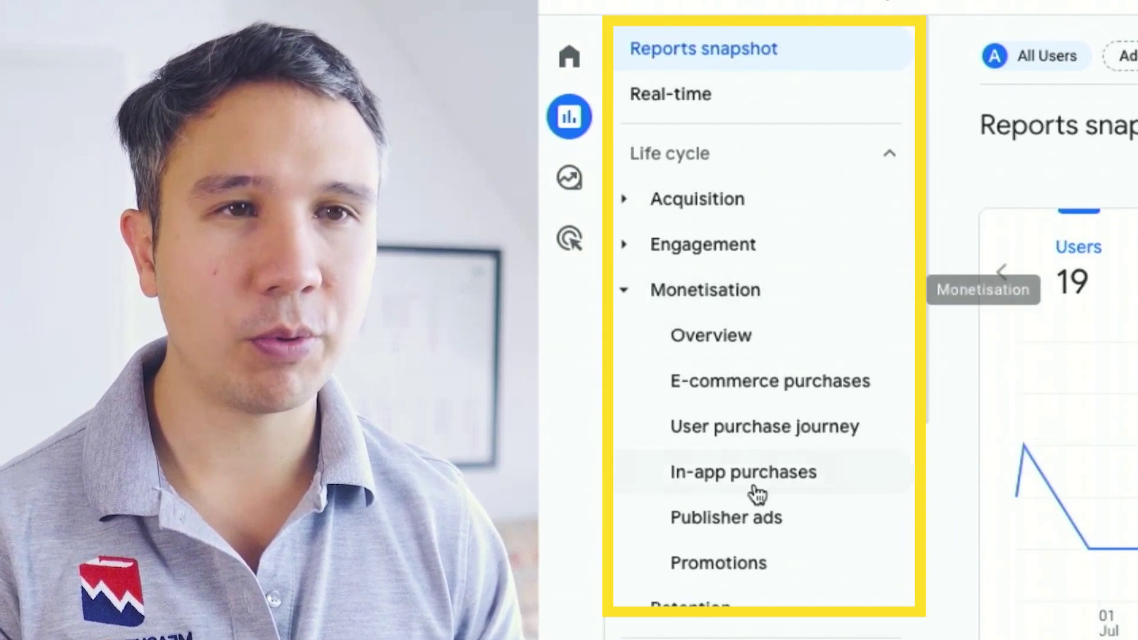
pyautogui.scroll(-5, 757, 536)
pyautogui.scroll(-1, 759, 538)
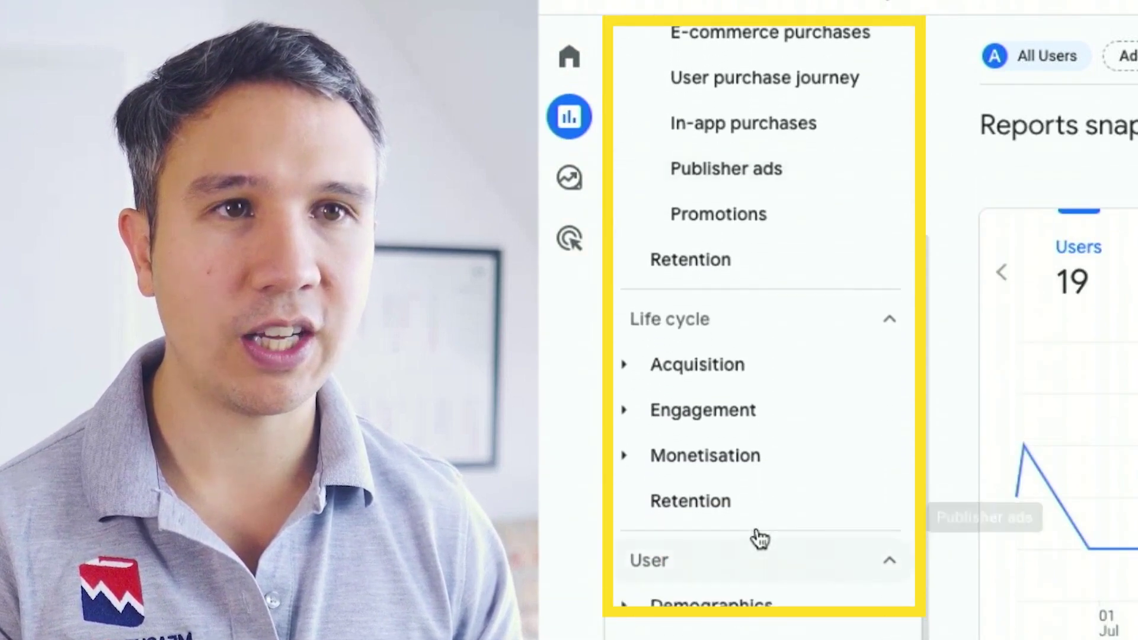
pyautogui.scroll(5, 758, 538)
pyautogui.scroll(1, 757, 538)
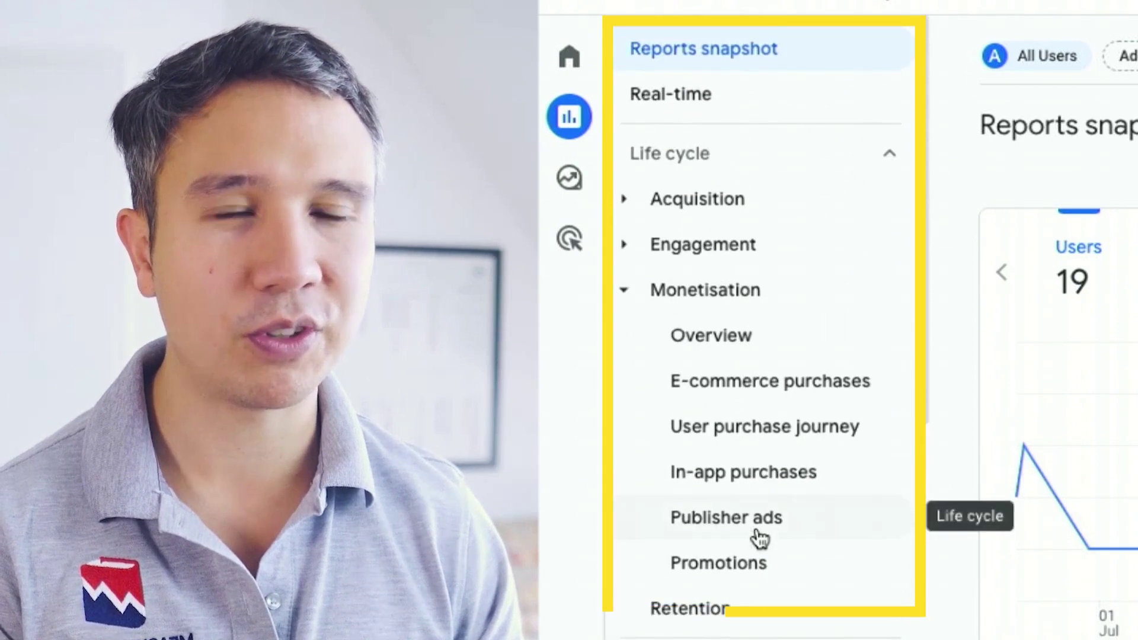
pyautogui.scroll(-8, 756, 539)
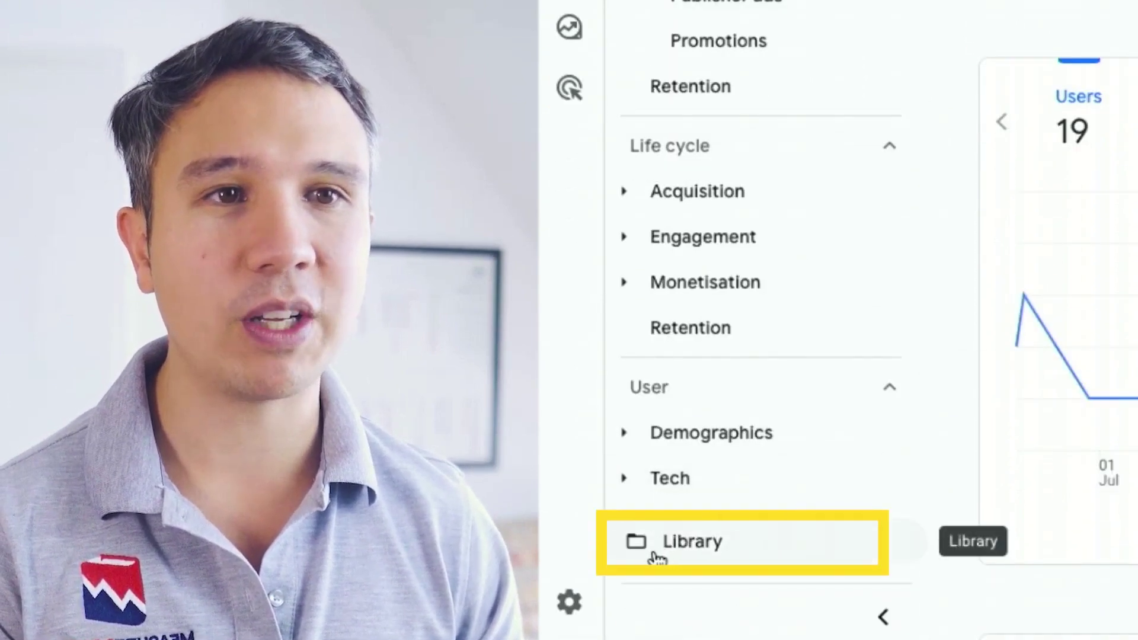
pyautogui.click(665, 554)
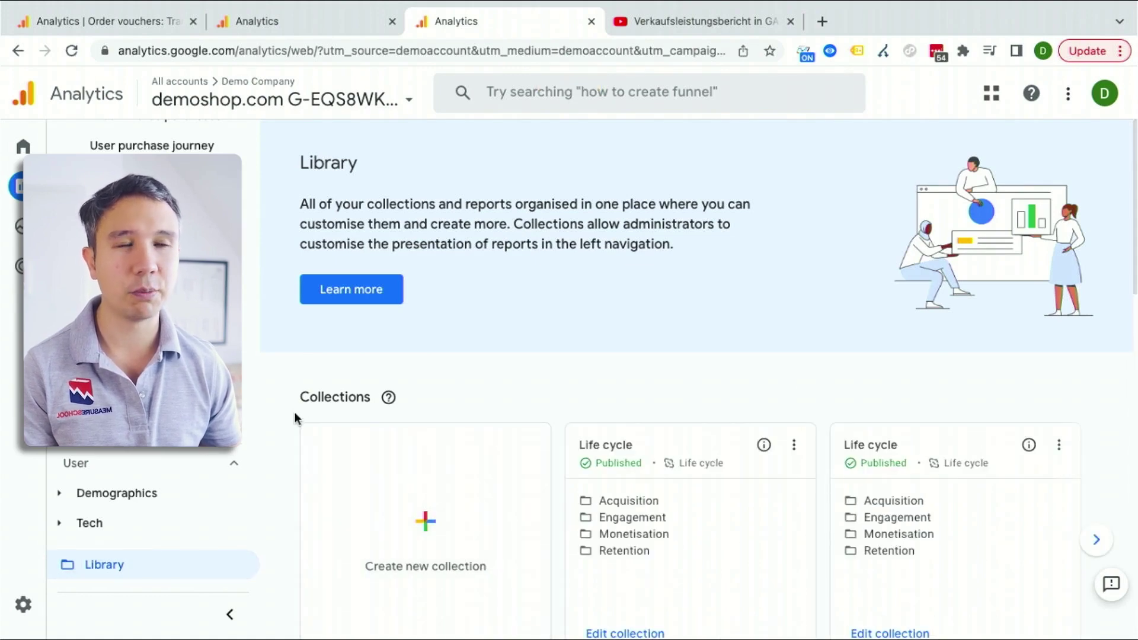
pyautogui.scroll(-5, 294, 412)
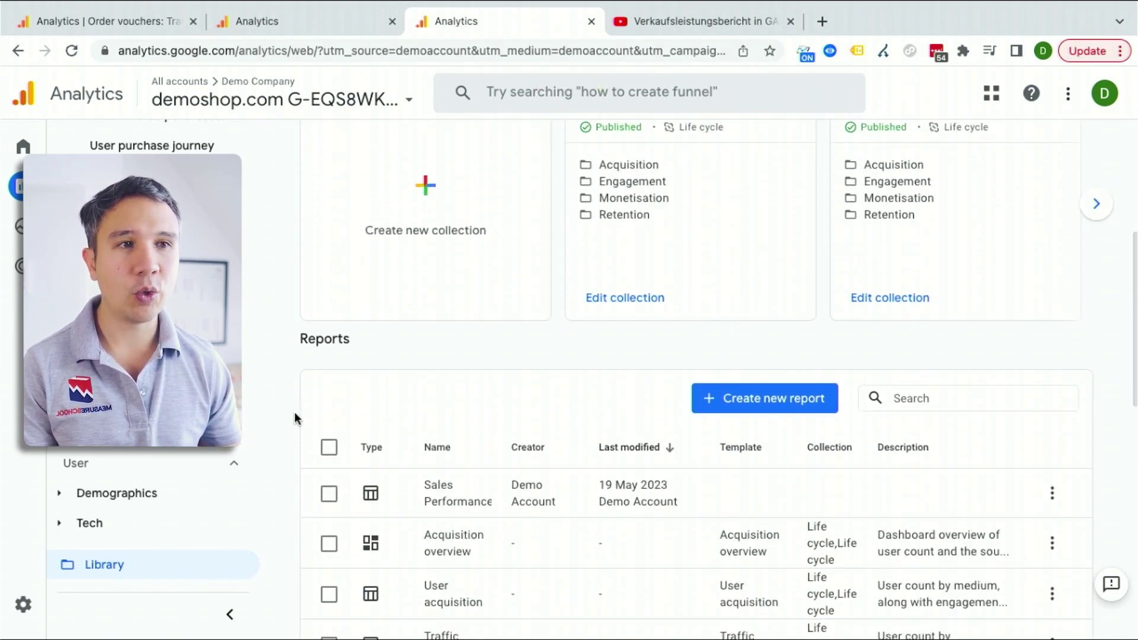
pyautogui.scroll(-2, 294, 412)
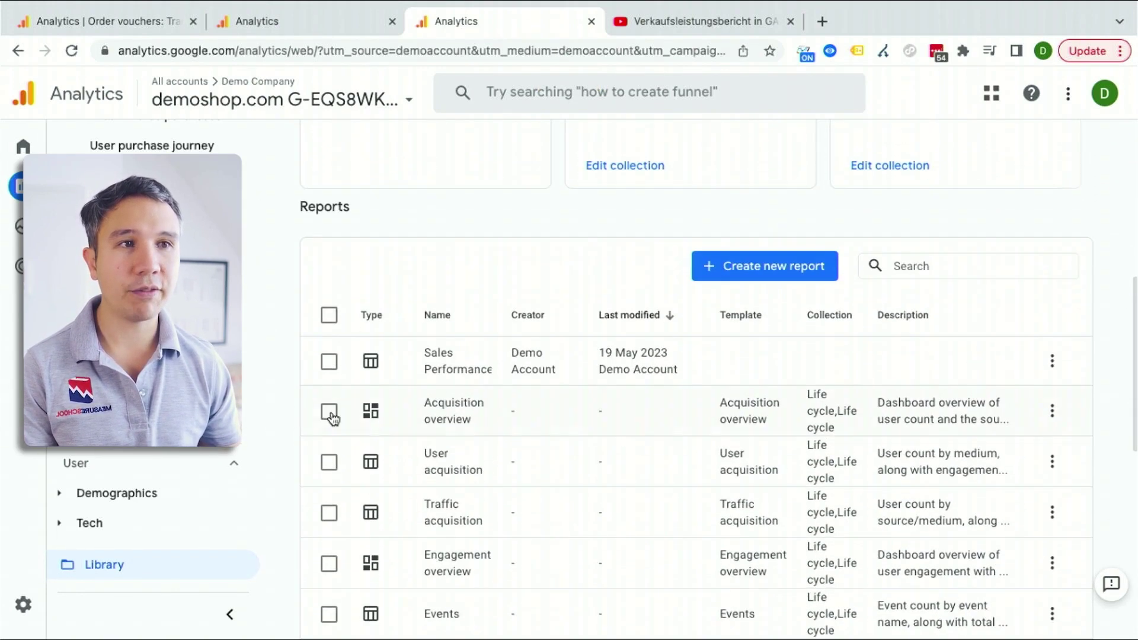
# Open the saved Sales Performance report, then return to the Library's Collections section
pyautogui.click(445, 374)
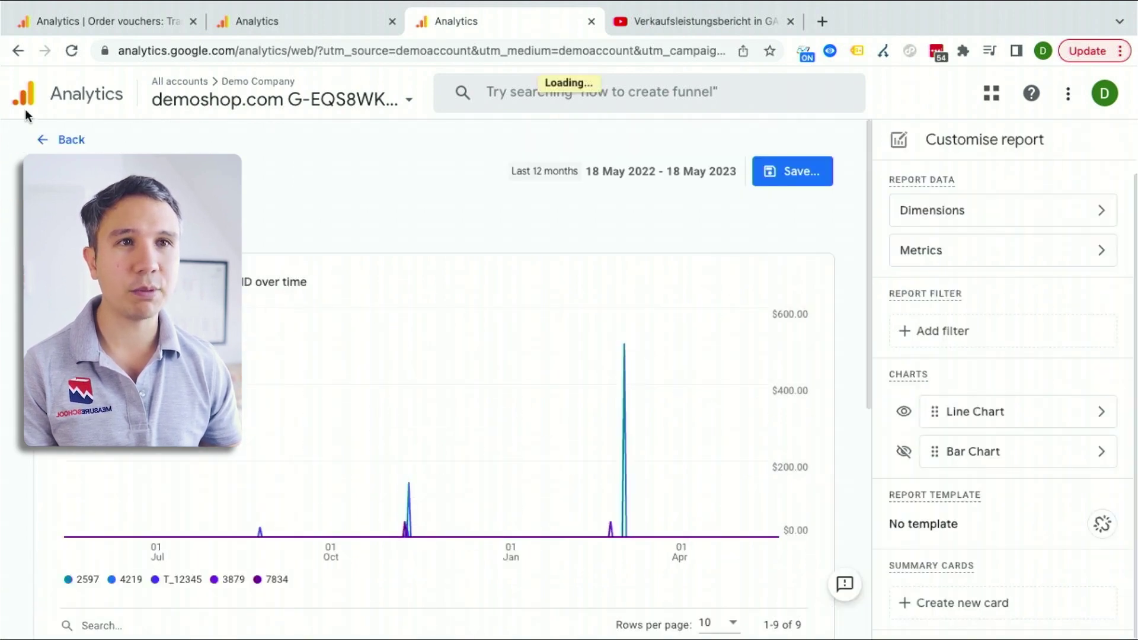
pyautogui.click(45, 142)
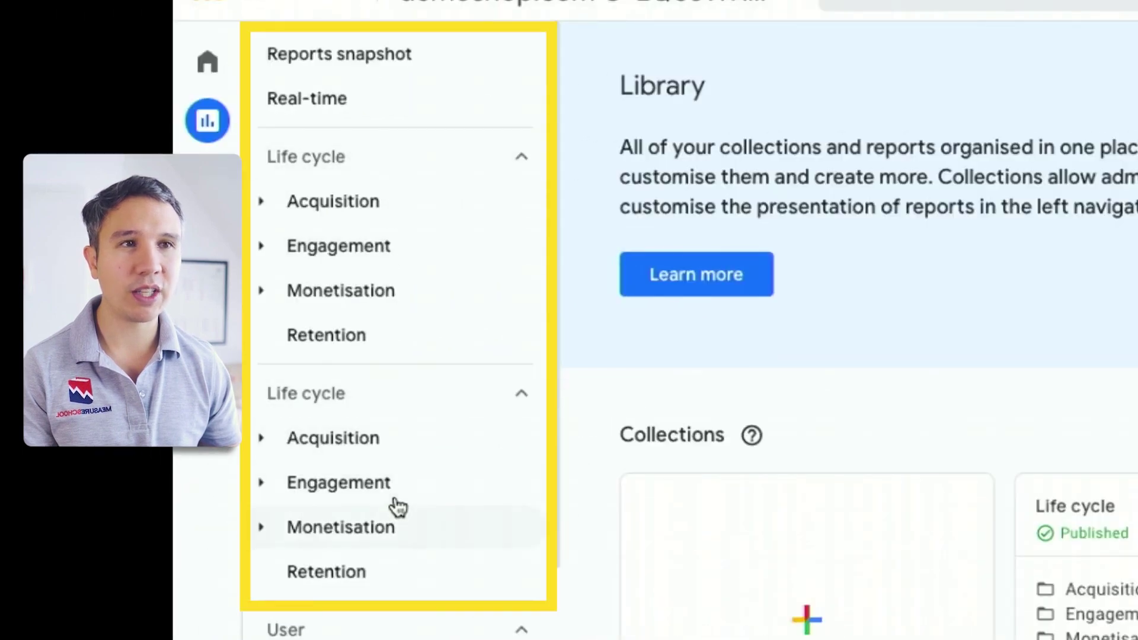
pyautogui.scroll(-4, 999, 445)
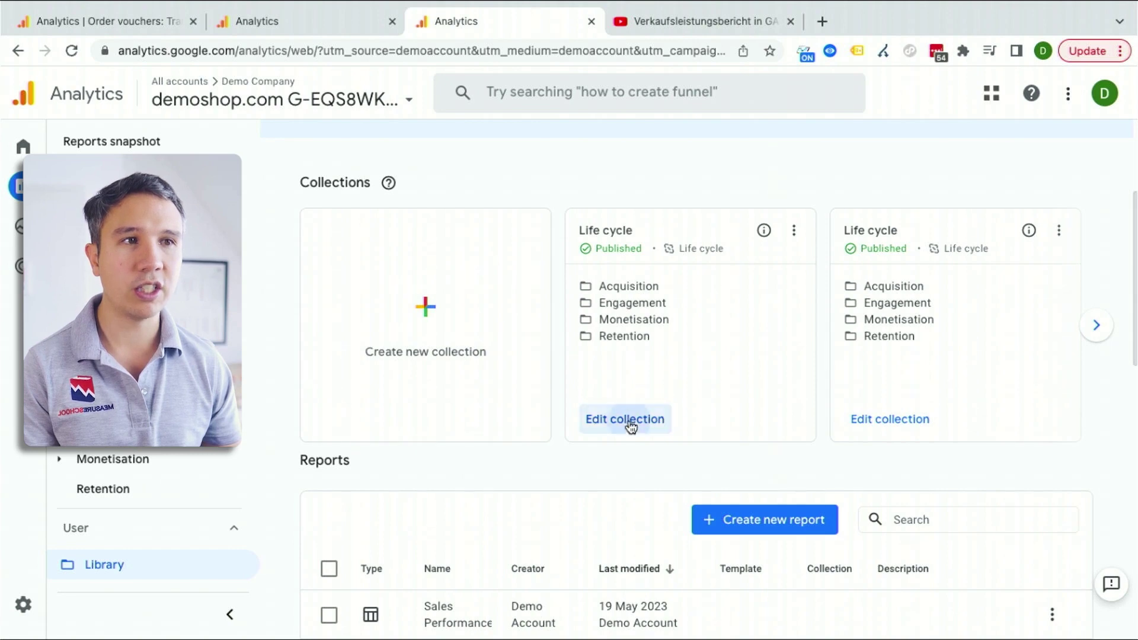
# Edit the first Life cycle collection and search the reports for 'sa'
pyautogui.click(630, 423)
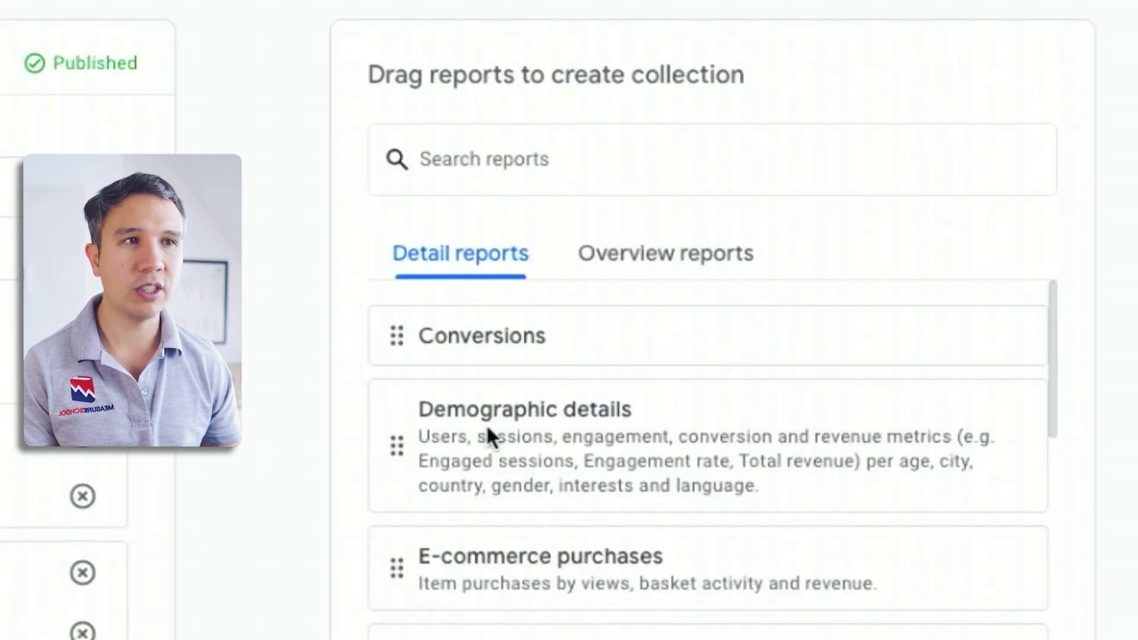
pyautogui.click(528, 159)
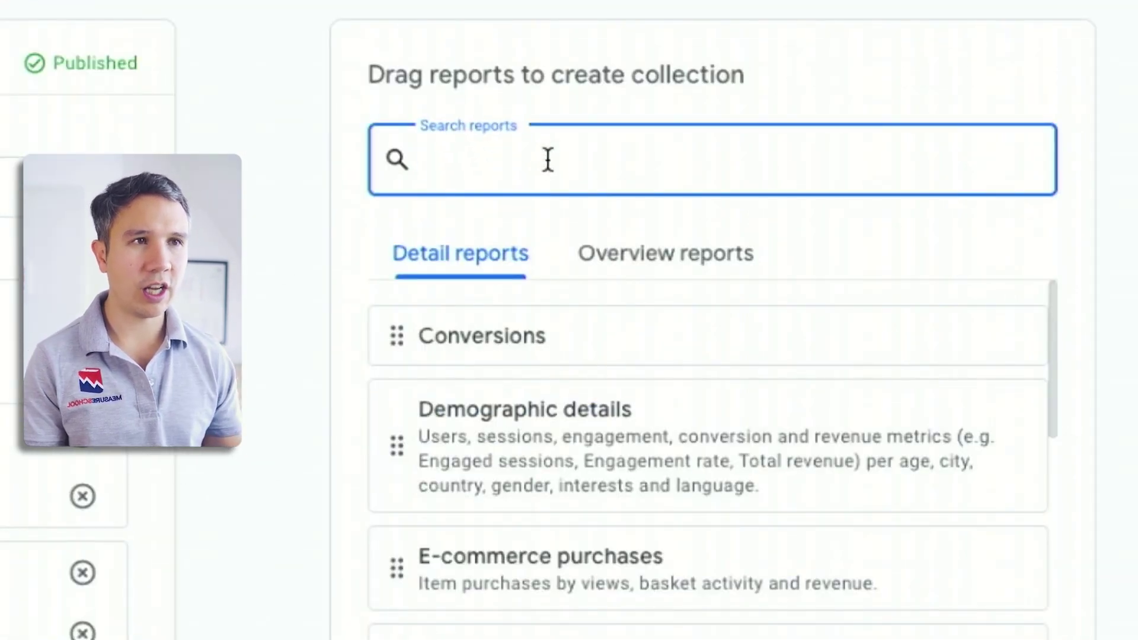
pyautogui.write('sales')
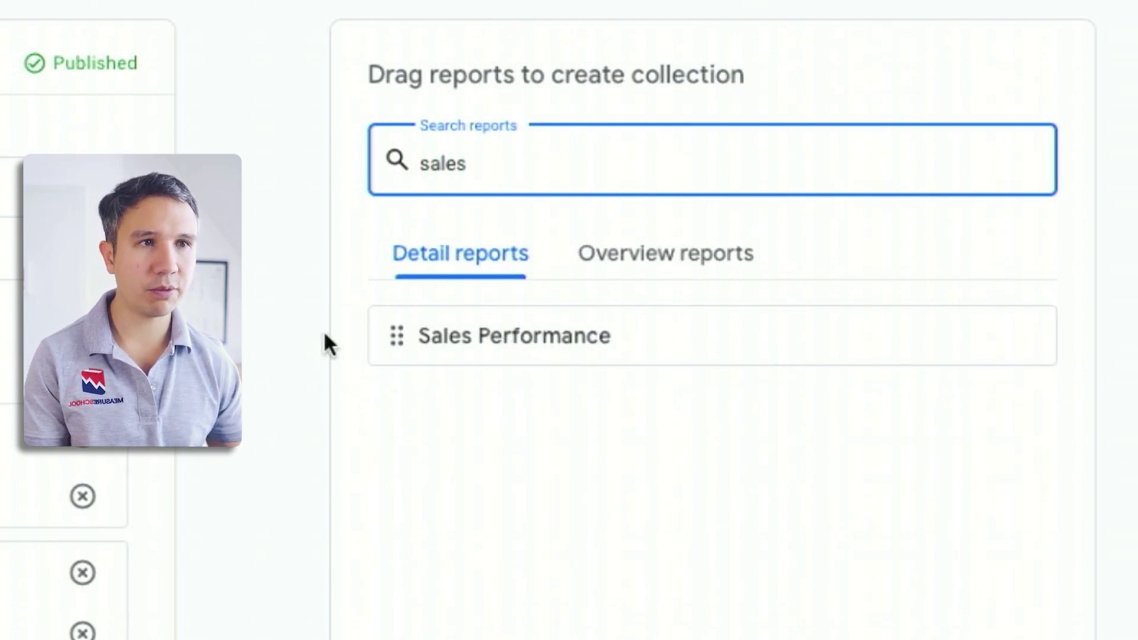
pyautogui.scroll(-5, 597, 310)
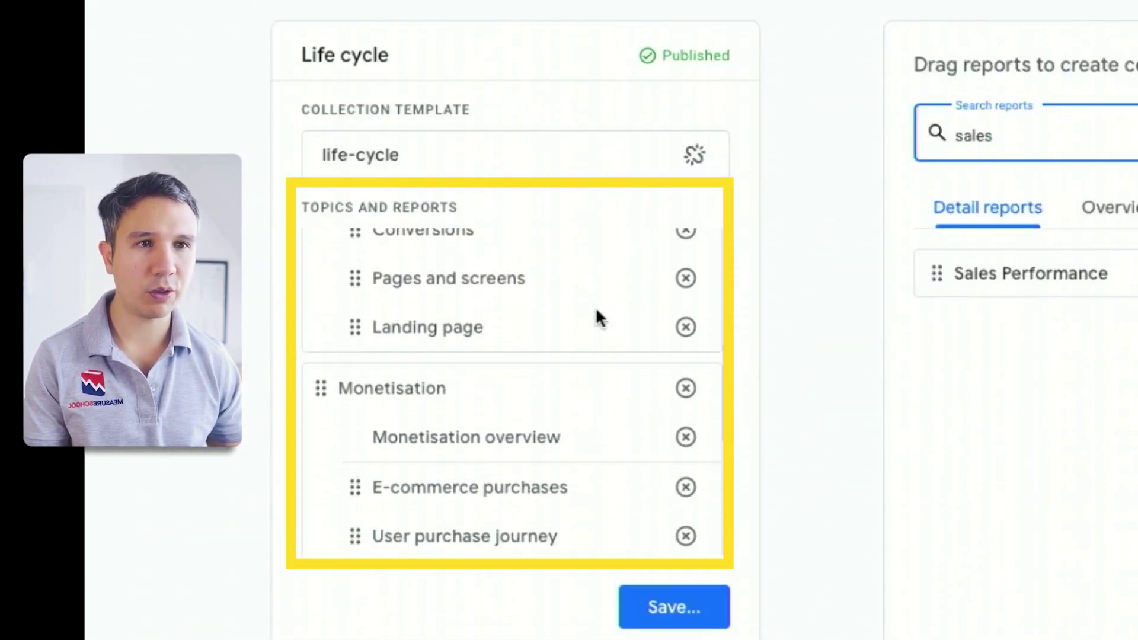
pyautogui.scroll(-2, 597, 312)
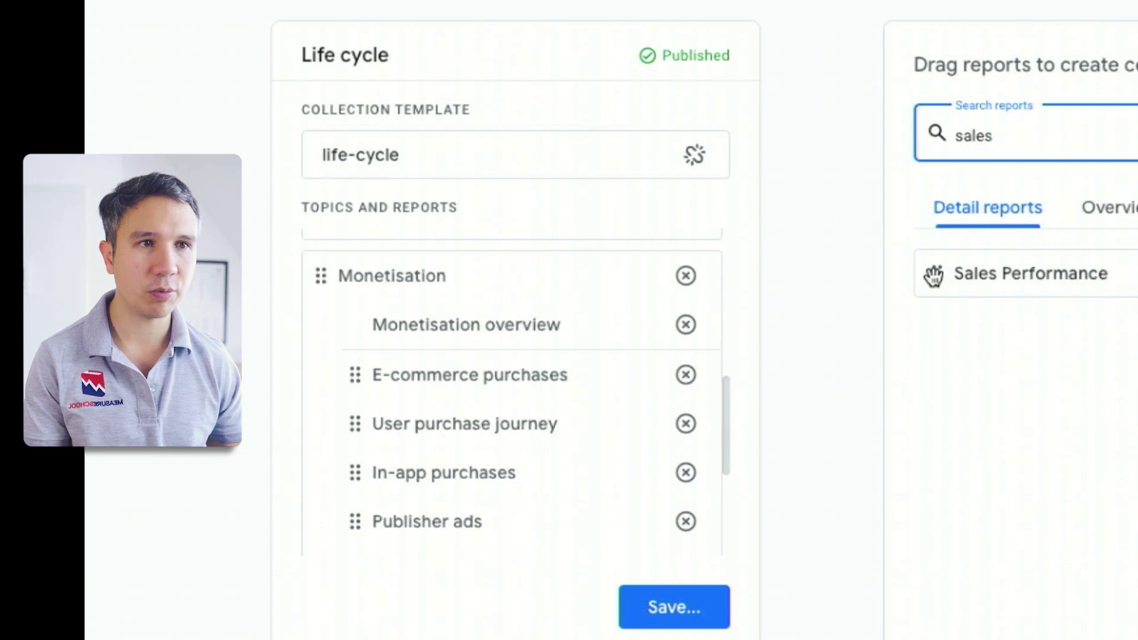
# Place Sales Performance under the Monetisation overview and save the current collection
pyautogui.moveTo(933, 275); pyautogui.dragTo(395, 370)
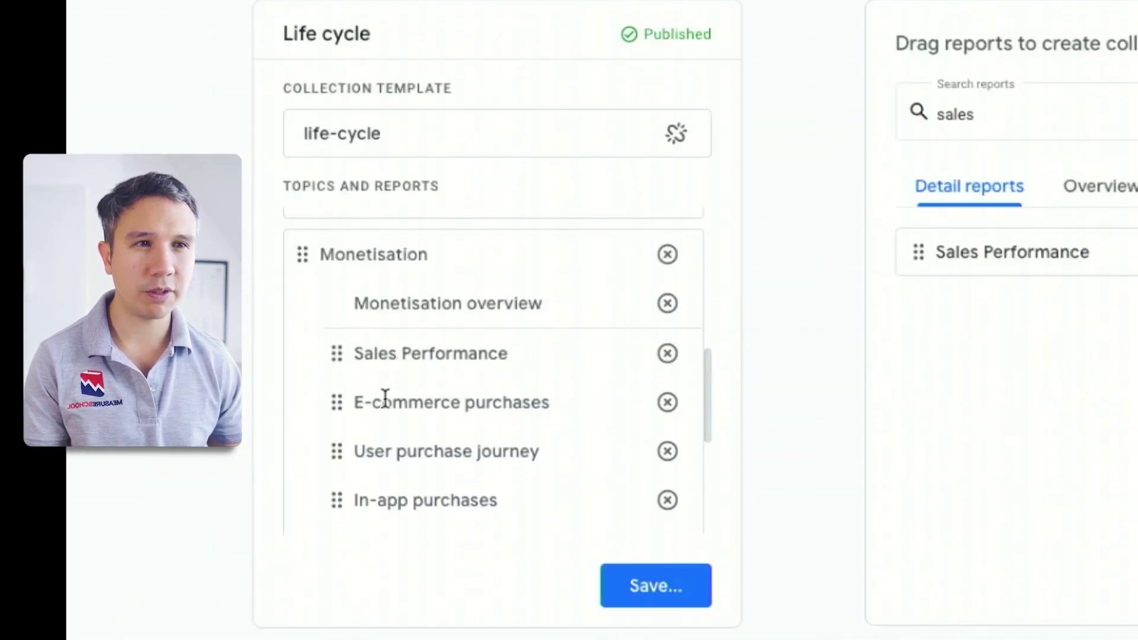
pyautogui.click(650, 586)
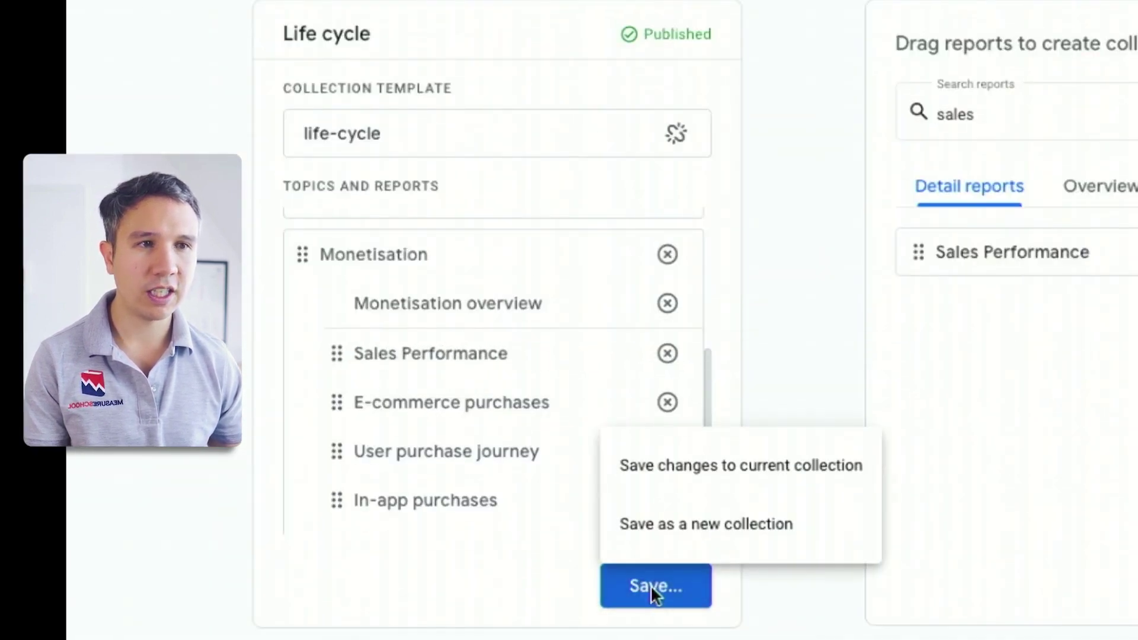
pyautogui.click(659, 466)
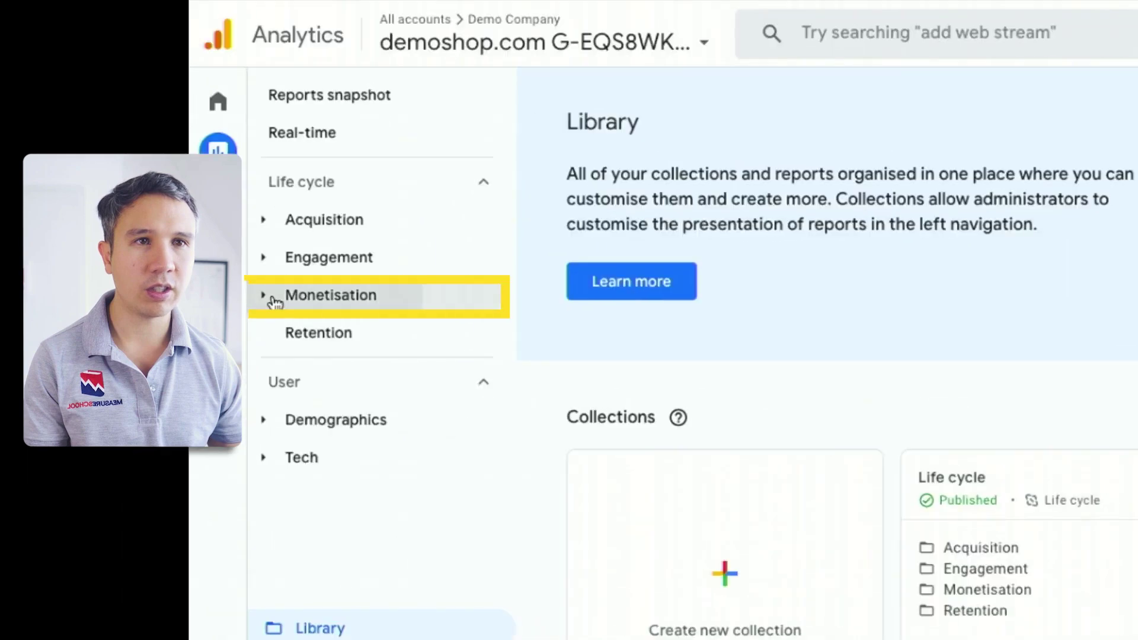
# Review the GA4 Sales Performance table under Monetisation, then compare with the UA version
pyautogui.click(66, 305)
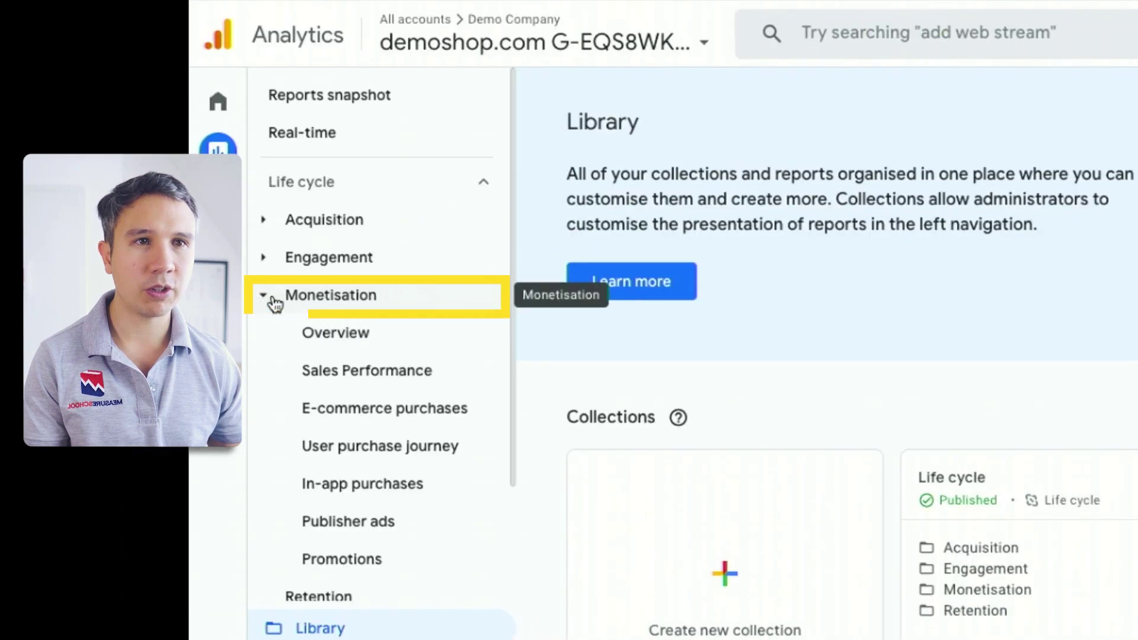
pyautogui.click(351, 377)
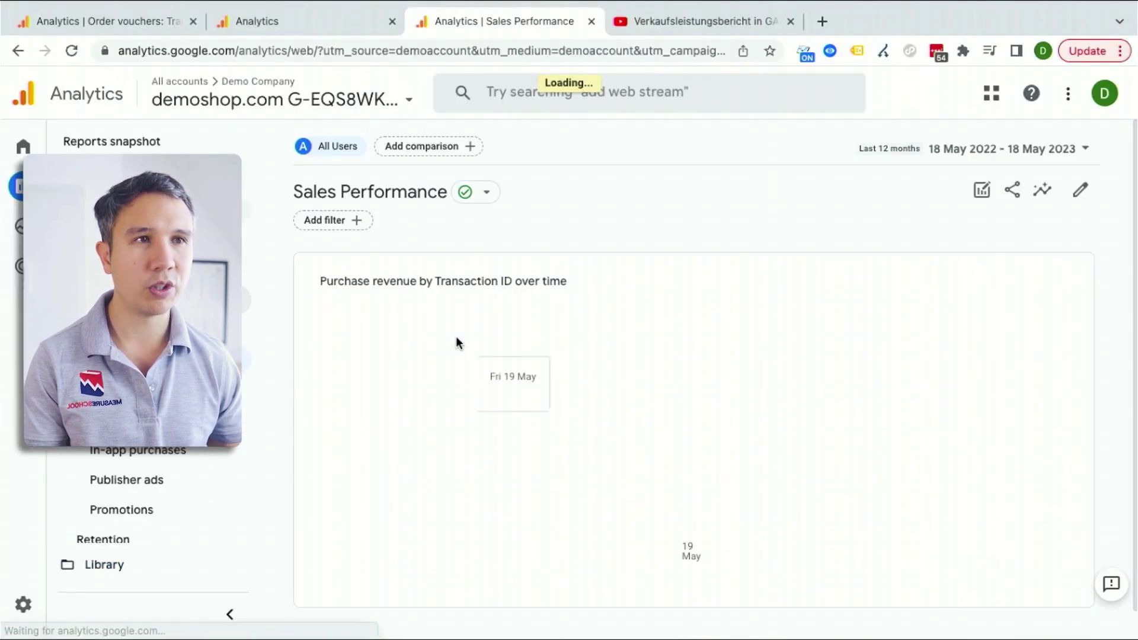
pyautogui.scroll(-8, 456, 336)
pyautogui.scroll(-1, 414, 341)
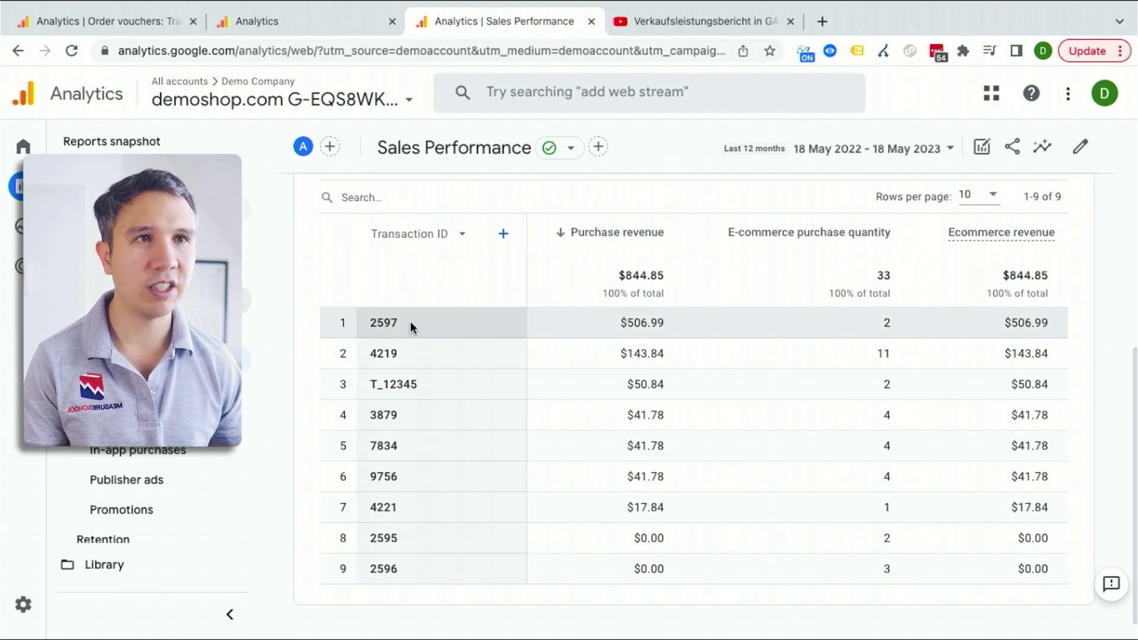
pyautogui.click(327, 29)
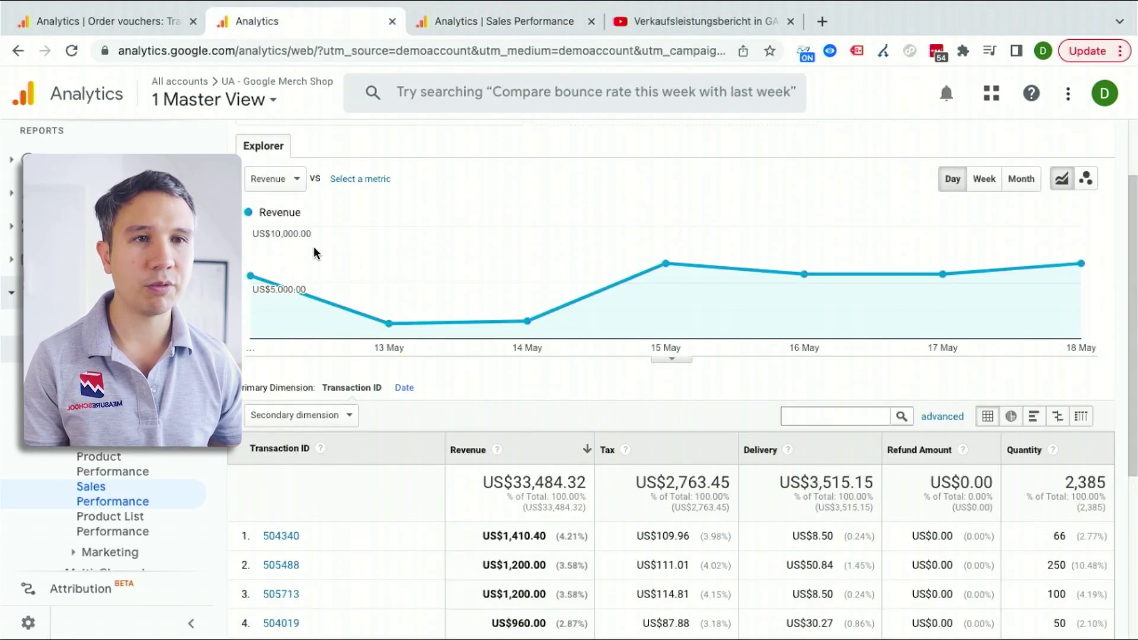